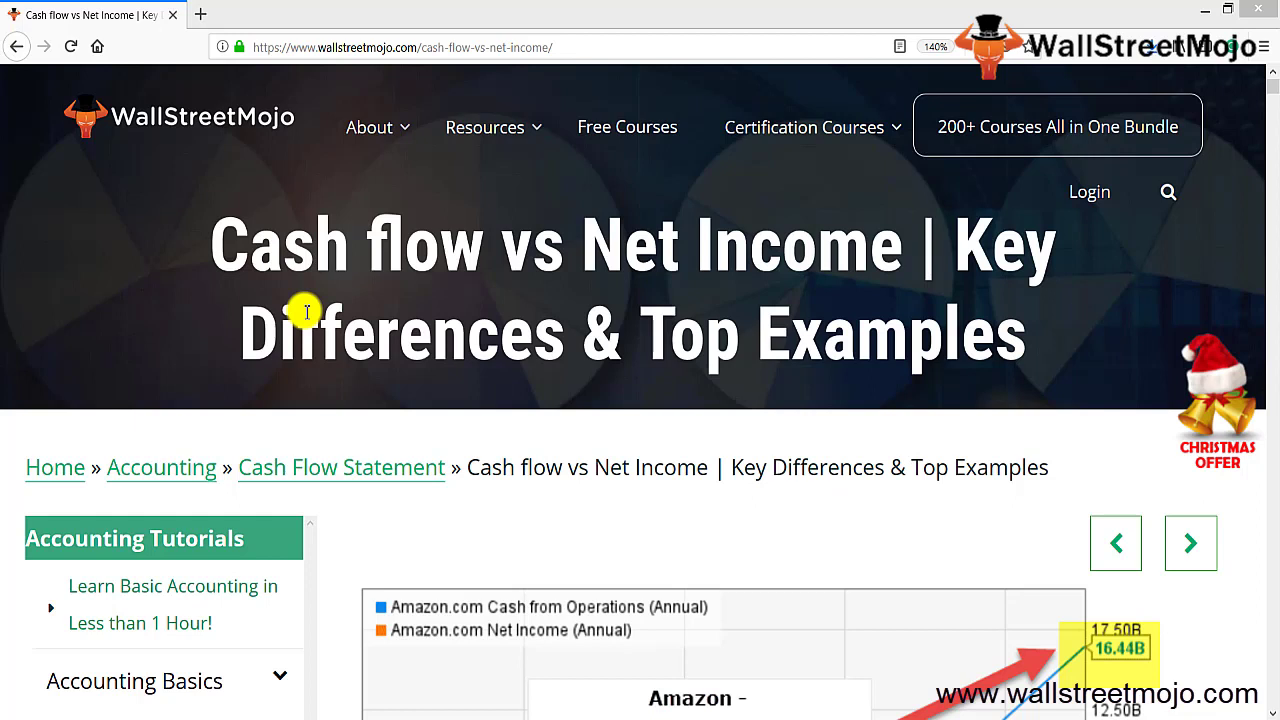
# Scroll to the Amazon chart (16.44B operating cash vs 2.371B net income), then select a cell in Sheet2
pyautogui.scroll(-3, 343, 517)
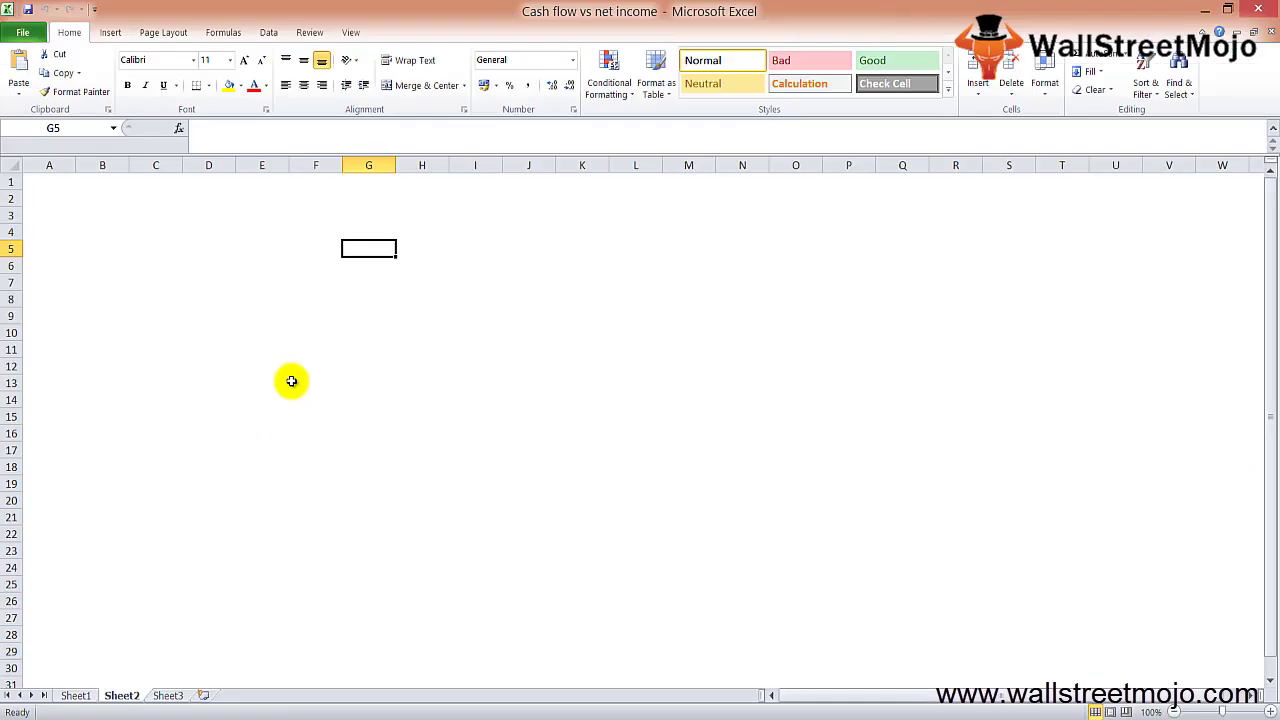
pyautogui.click(190, 282)
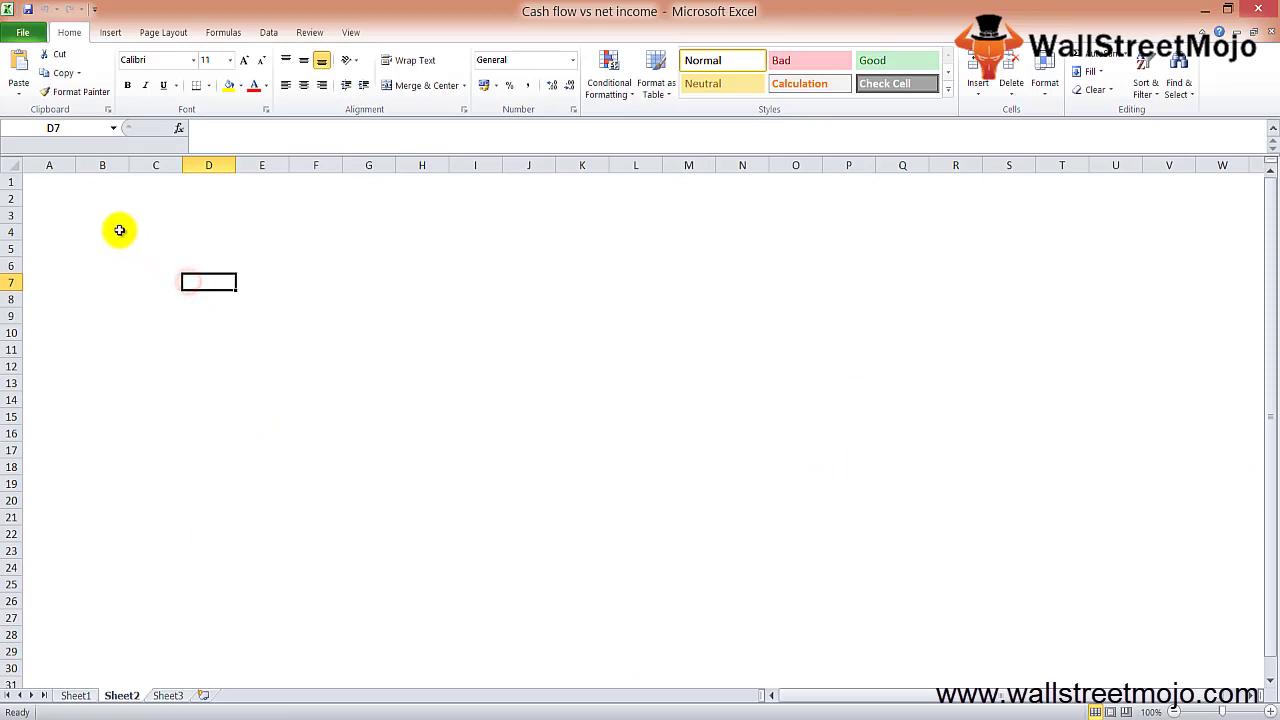
# Enter NET INCOME in A2 and 2.37 BILLION in B2, autofitting column A
pyautogui.click(83, 200)
pyautogui.hotkey('ctrl', 'Home')
pyautogui.press('Down')
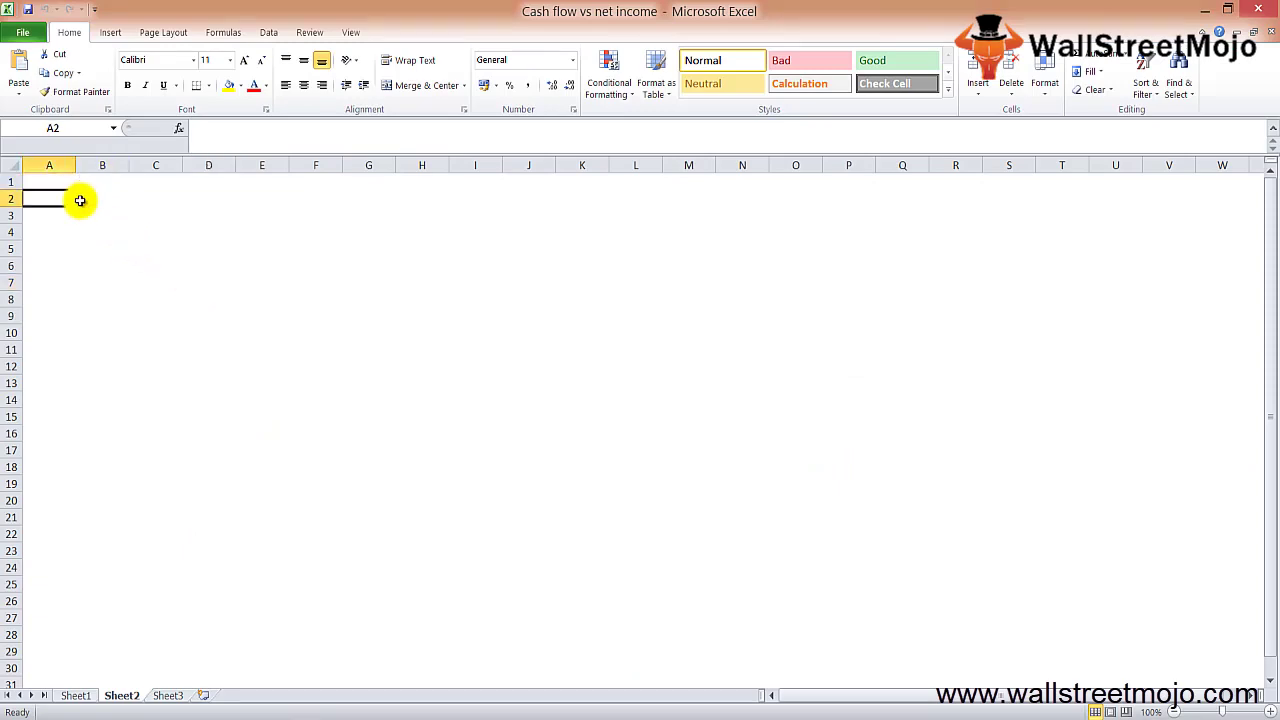
pyautogui.write('NET INCOME')
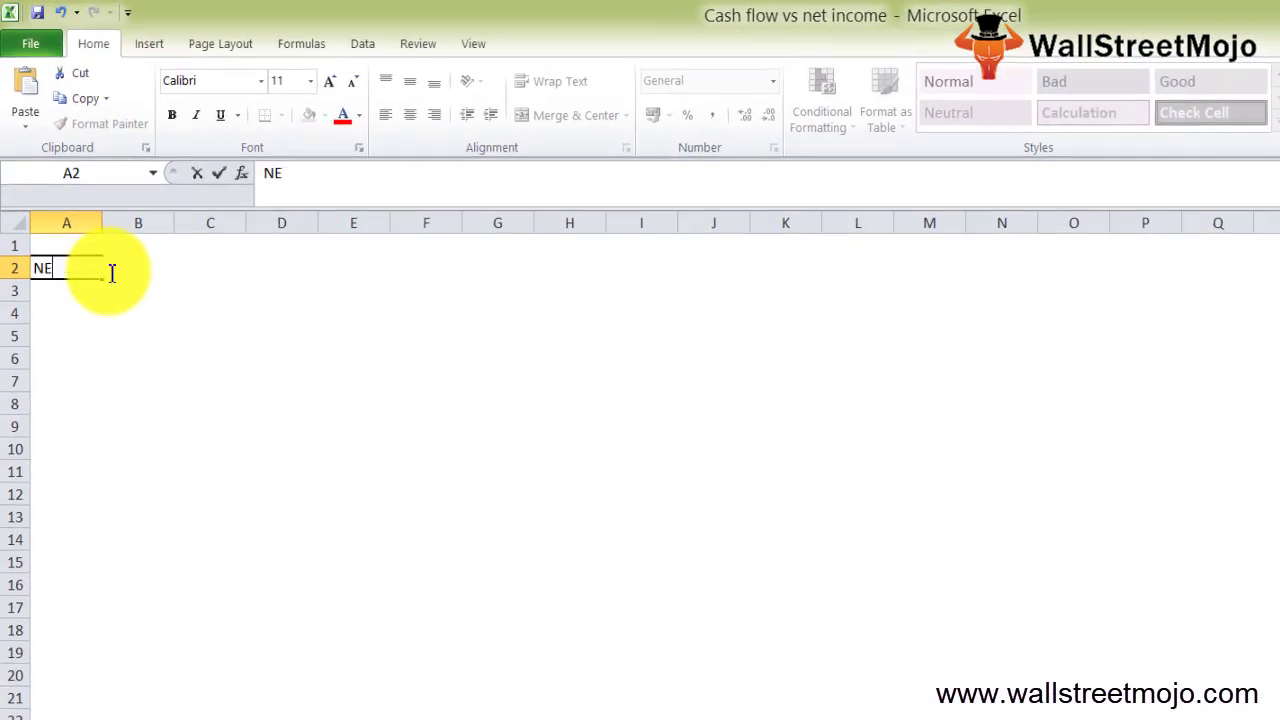
pyautogui.hotkey('ctrl', 'Return')
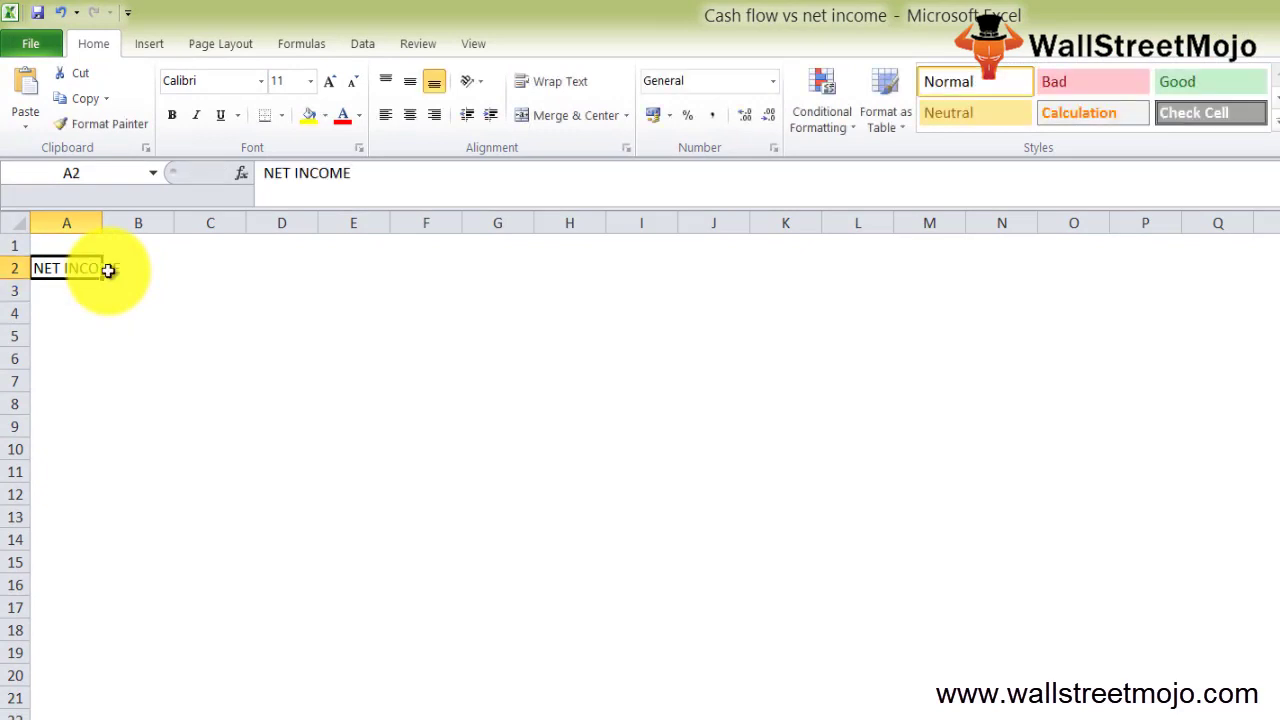
pyautogui.hotkey('alt', 'h')
pyautogui.press('o')
pyautogui.press('i')
pyautogui.press('Right')
pyautogui.write('2.37')
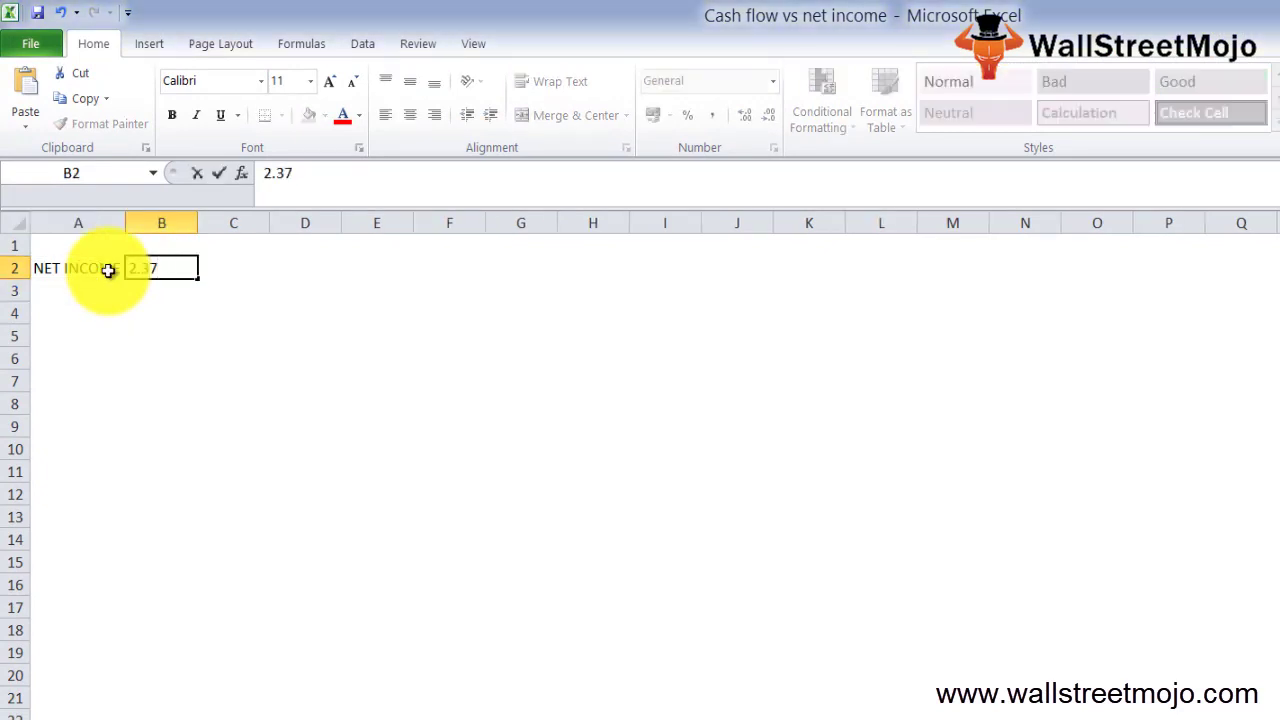
pyautogui.write(' BILLION')
pyautogui.press('Return')
# Enter CFS OPS in A4 and 16.44 BILLION in B4
pyautogui.press('Down')
pyautogui.press('Left')
pyautogui.write('C')
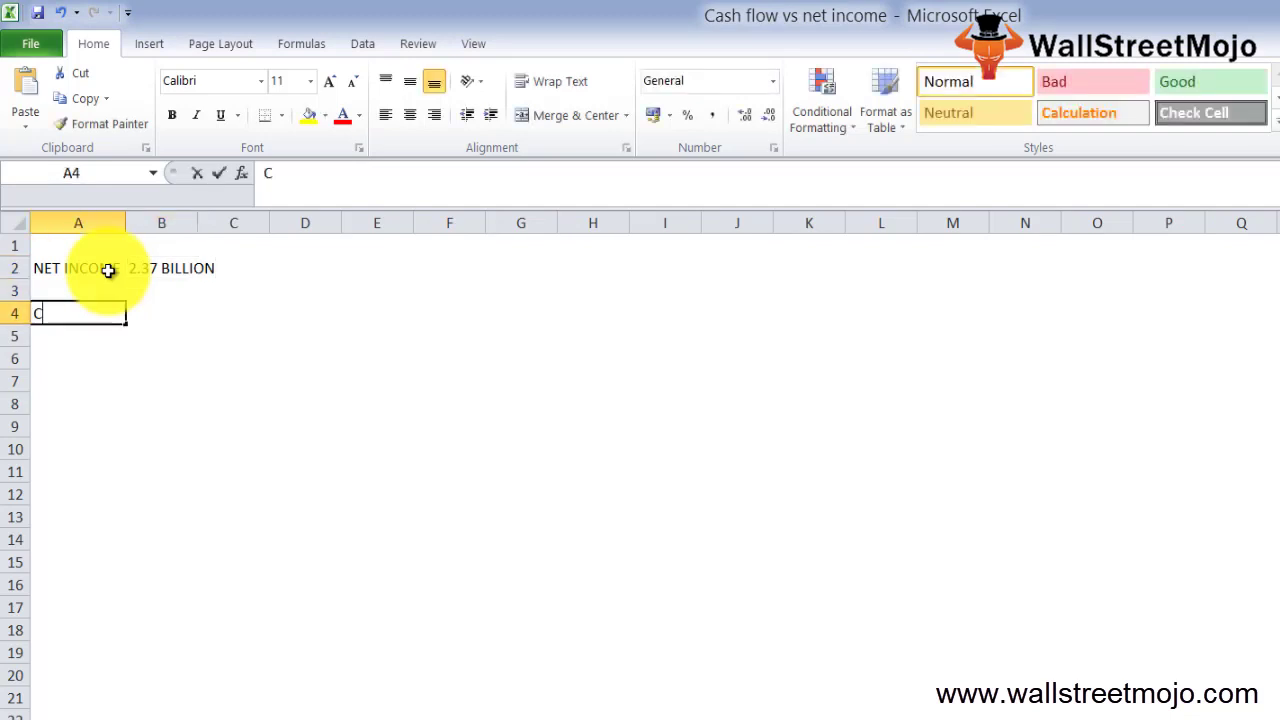
pyautogui.write('FS OP')
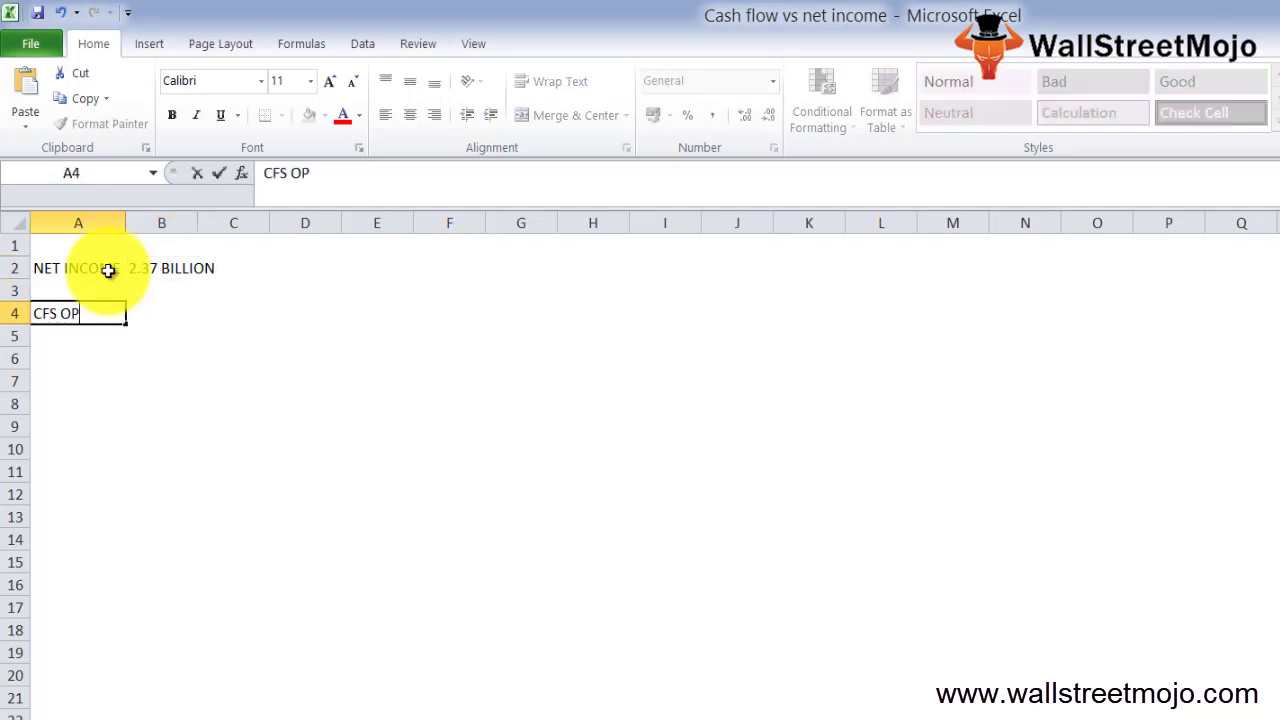
pyautogui.write('S')
pyautogui.press('Return')
pyautogui.press('Up')
pyautogui.press('Right')
pyautogui.write('16.4')
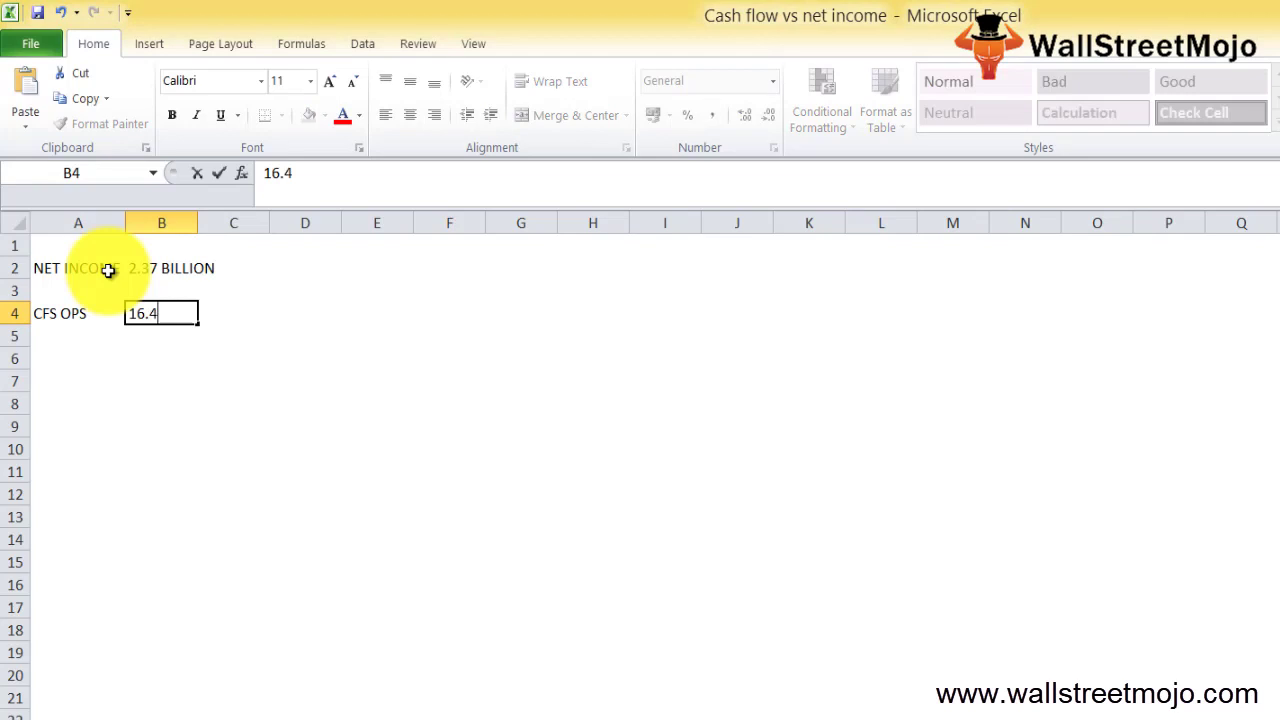
pyautogui.write('4 BILLION')
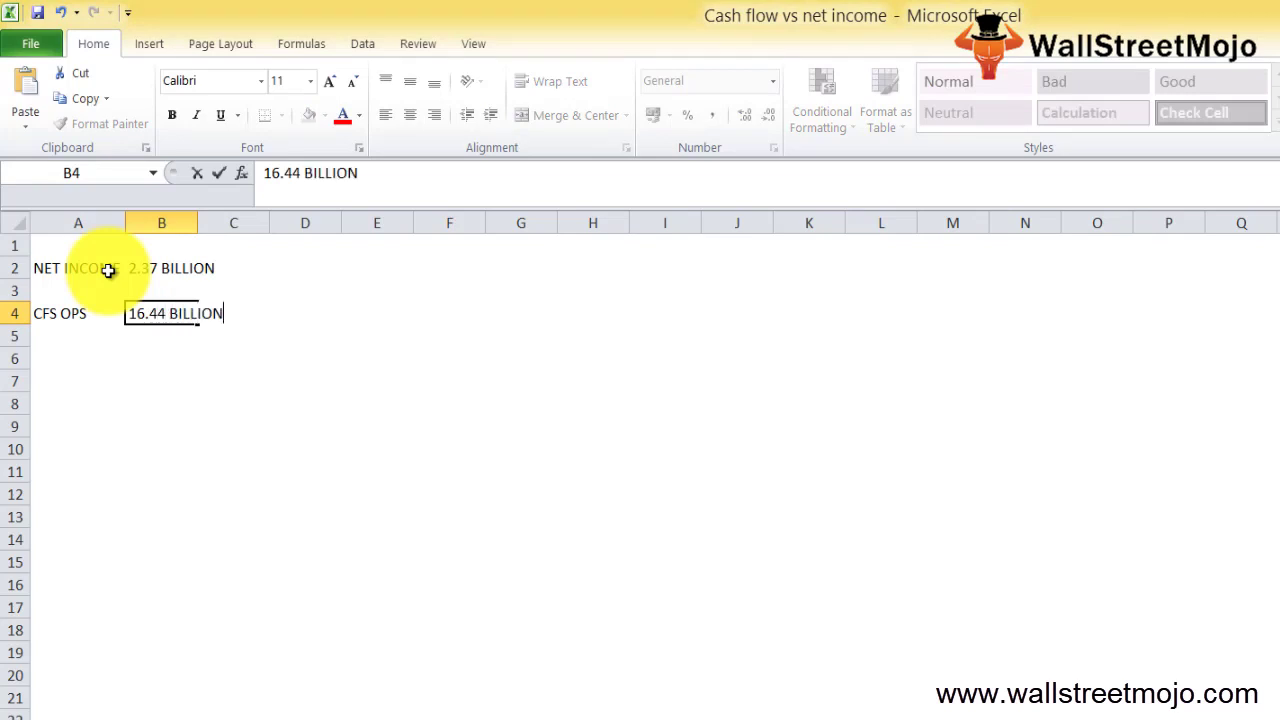
pyautogui.press('Return')
pyautogui.press('Return')
pyautogui.press('Down')
pyautogui.press('Left')
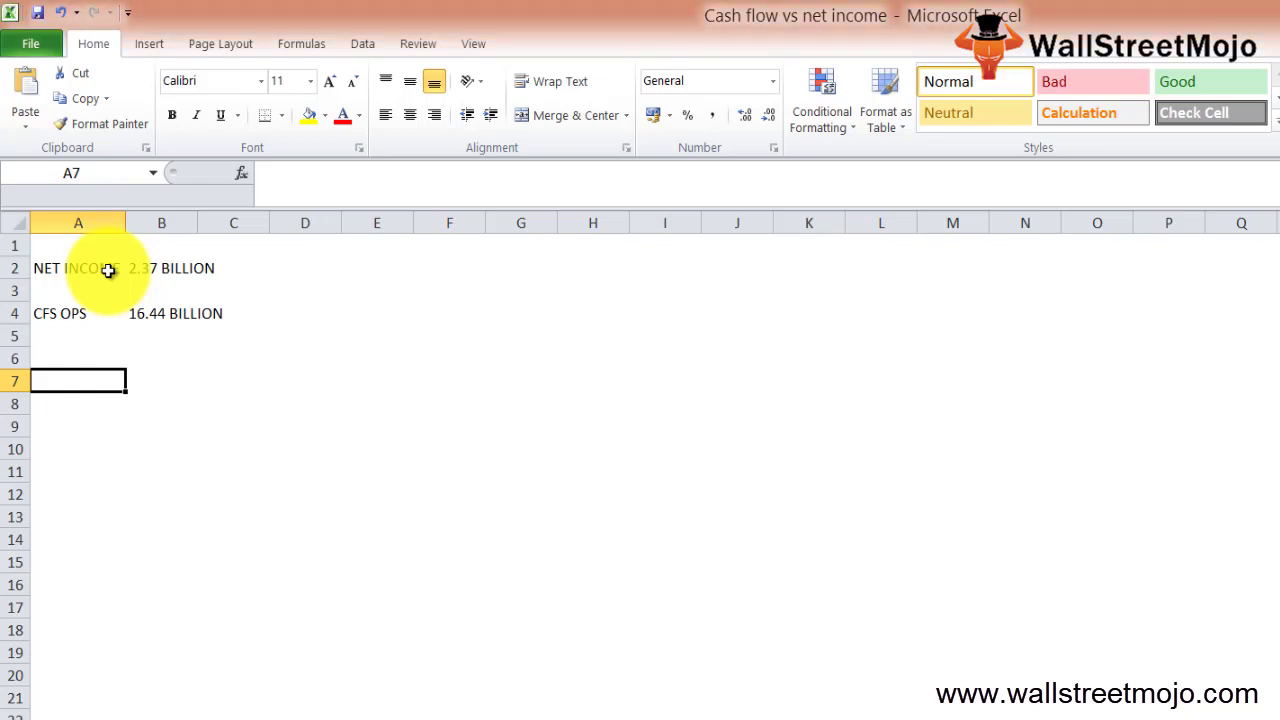
# Add item 1 with the question 'What are cash flows ?' in row 7
pyautogui.write('1')
pyautogui.press('Tab')
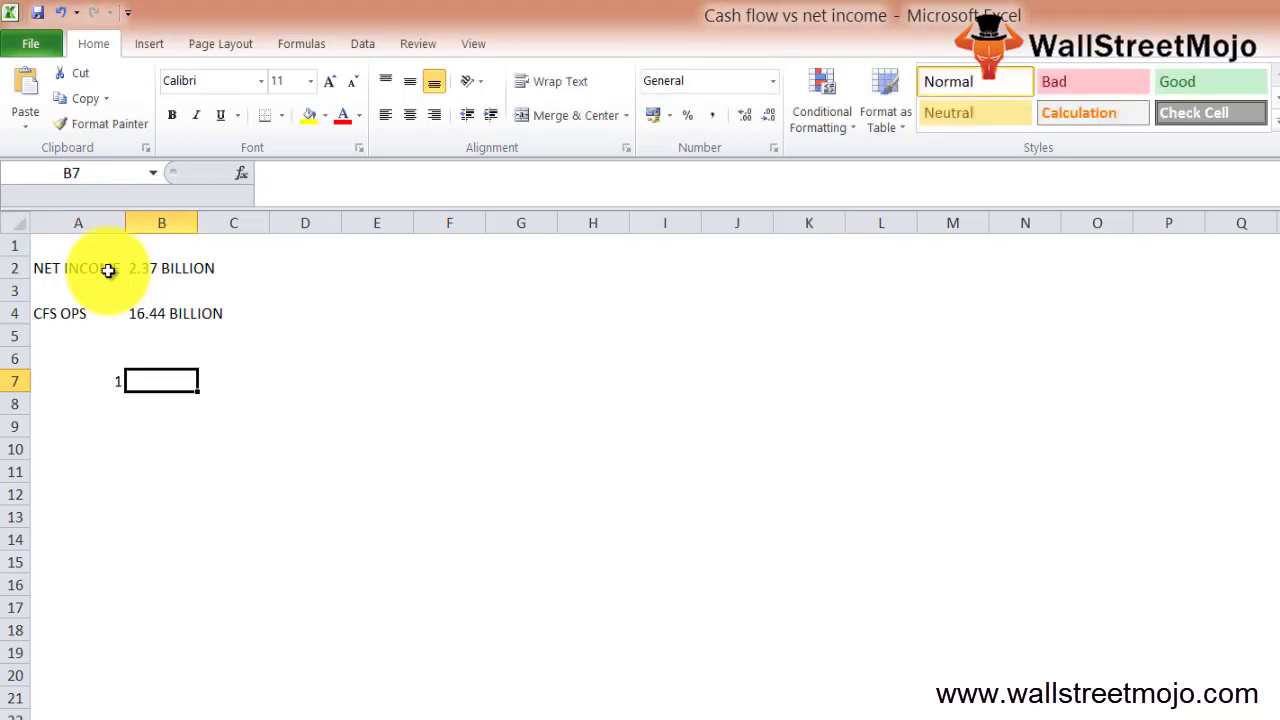
pyautogui.write('What are cash flows ?')
pyautogui.click(165, 426)
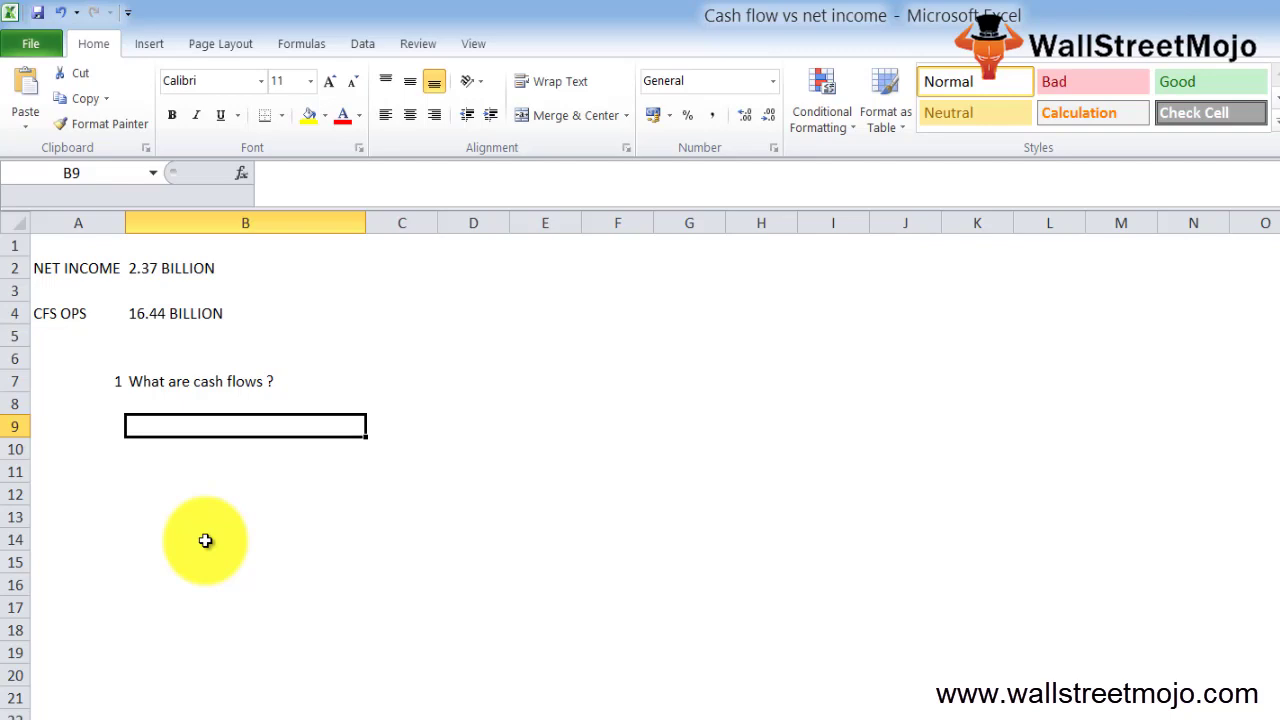
# Enter Revenue 200 (2016) in row 9 and Expenses 110 in row 10
pyautogui.write('Revenue')
pyautogui.hotkey('ctrl', 'Return')
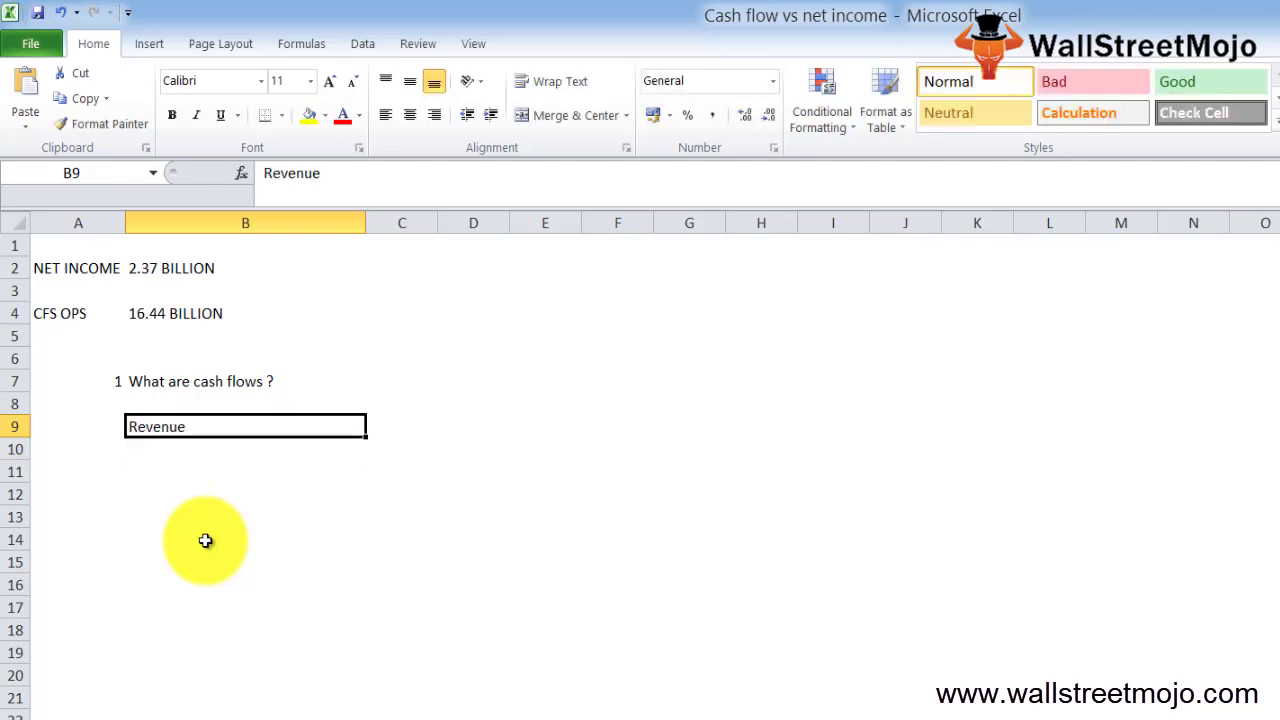
pyautogui.press('Tab')
pyautogui.write('200')
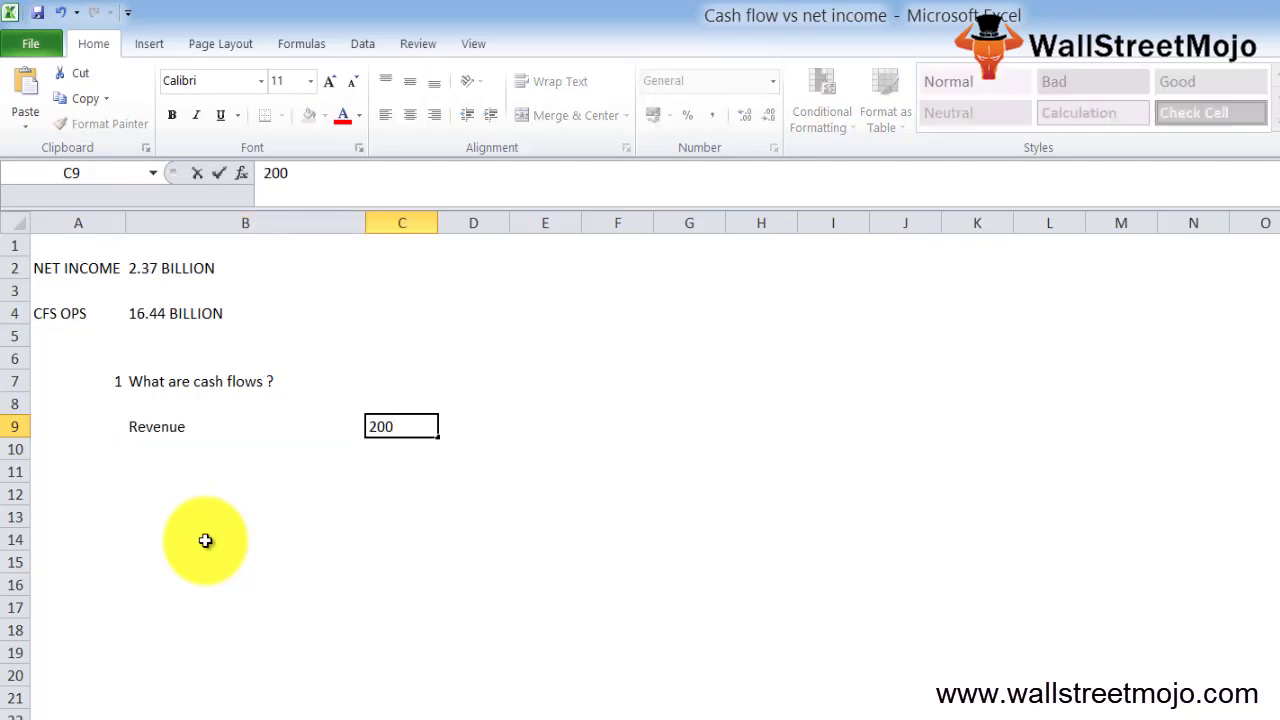
pyautogui.press('Tab')
pyautogui.write('2016')
pyautogui.press('Return')
pyautogui.press('Return')
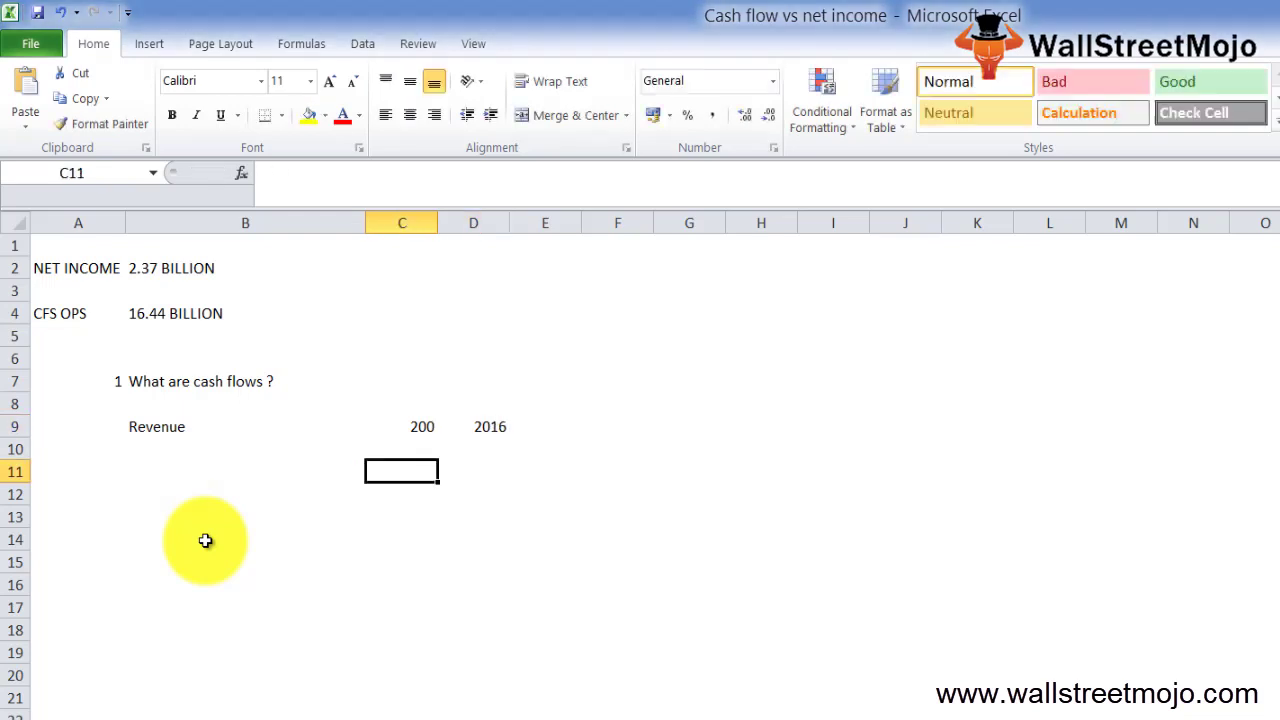
pyautogui.press('Up')
pyautogui.press('Left')
pyautogui.write('Expenses')
pyautogui.press('Tab')
pyautogui.write('110')
pyautogui.press('Return')
# Add Net Profit in B11 with formula =C9-C10 in C11, giving 90
pyautogui.press('Left')
pyautogui.write('Net Profit')
pyautogui.press('Return')
pyautogui.press('Up')
pyautogui.press('Right')
pyautogui.write('=')
pyautogui.press('Up')
pyautogui.press('Up')
pyautogui.write('-')
pyautogui.press('Up')
pyautogui.hotkey('ctrl', 'Return')
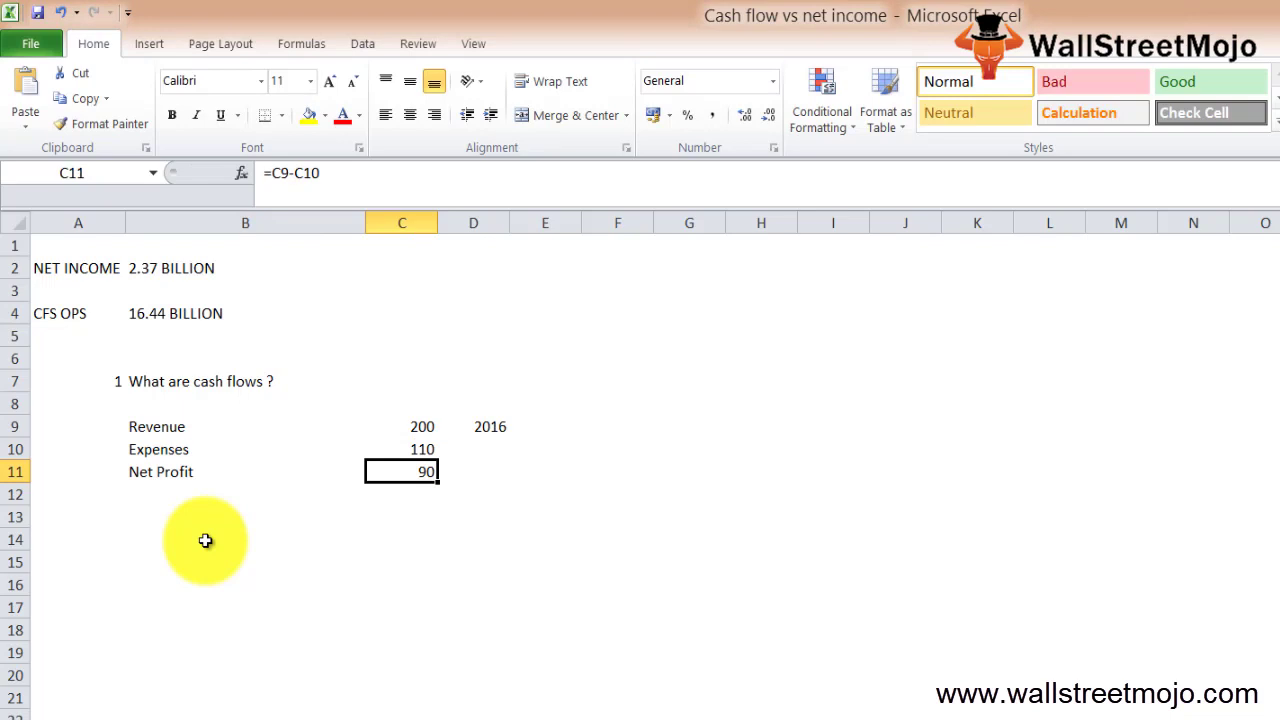
pyautogui.press('Left')
pyautogui.press('Down')
pyautogui.press('Down')
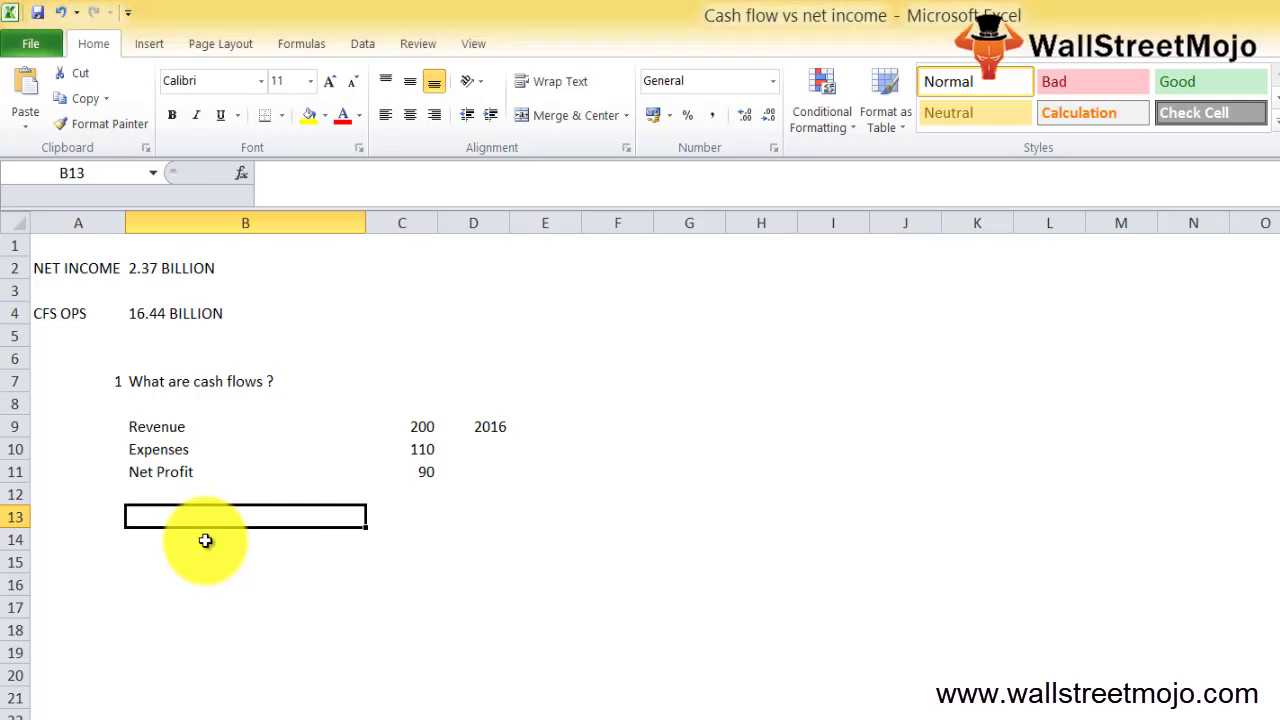
# Enter Cash inflow 170 for 2016 in row 13
pyautogui.write('Cash inflow')
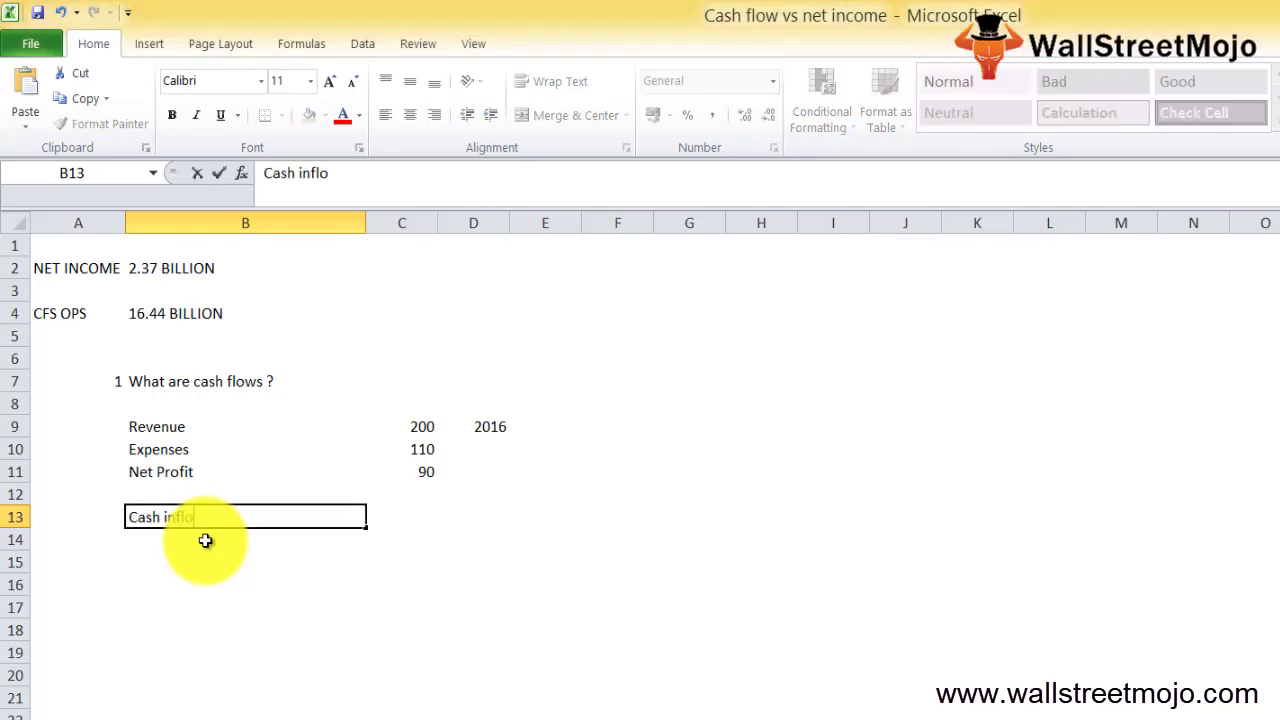
pyautogui.press('Tab')
pyautogui.write('170')
pyautogui.hotkey('ctrl', 'Return')
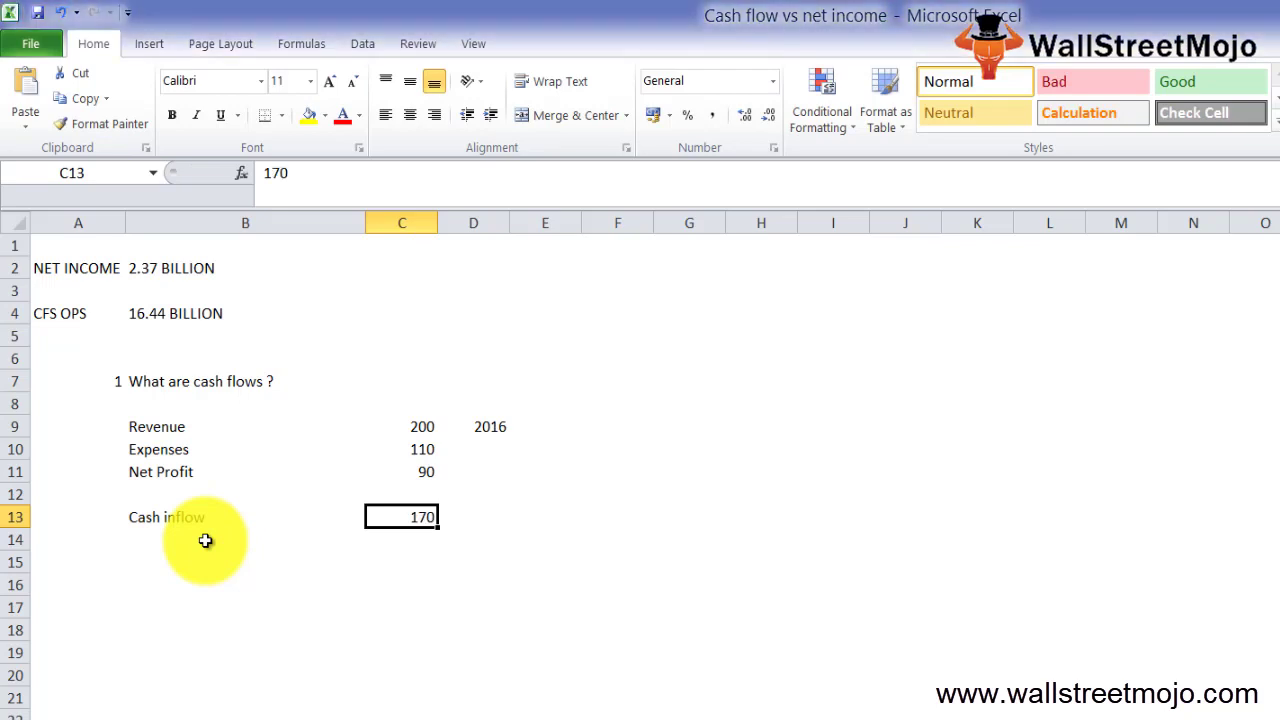
pyautogui.press('Tab')
pyautogui.write('2016')
pyautogui.press('Return')
pyautogui.press('Return')
# Enter 'Cash outflow was' 90 for 2017 in row 15
pyautogui.press('Left')
pyautogui.write('Cash w')
pyautogui.press('BackSpace')
pyautogui.write('outflo')
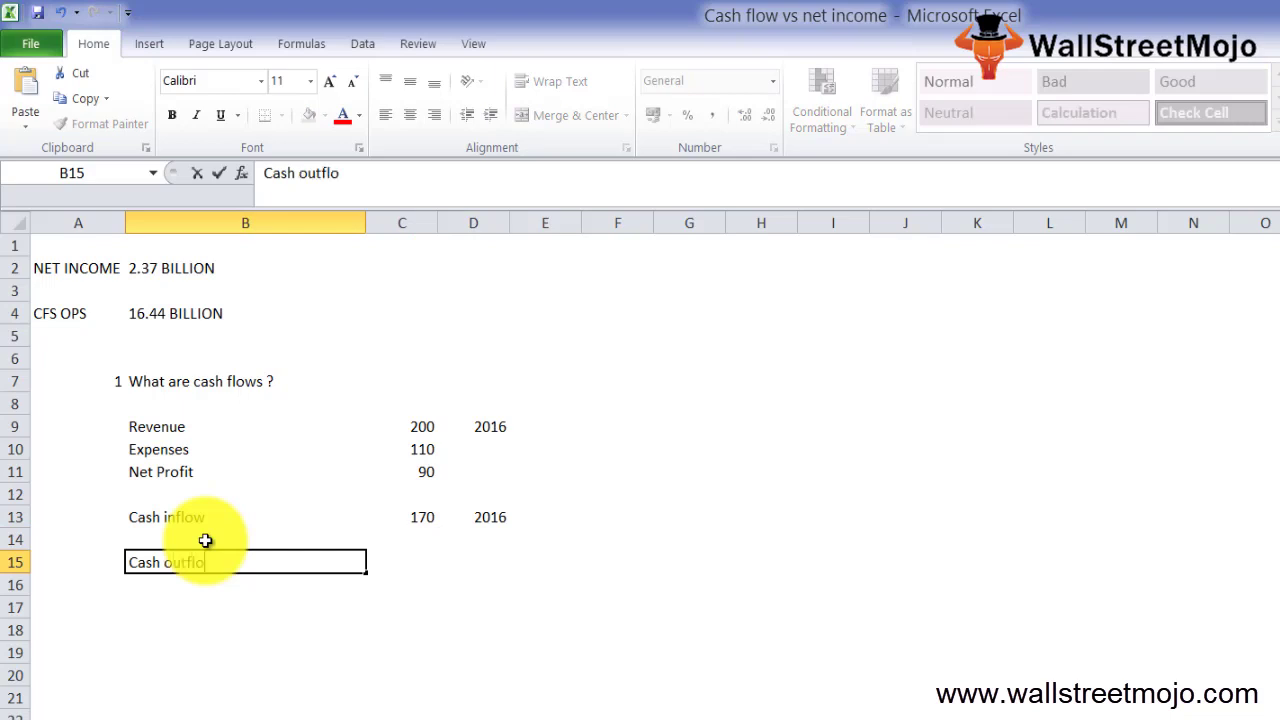
pyautogui.write('w was')
pyautogui.press('Return')
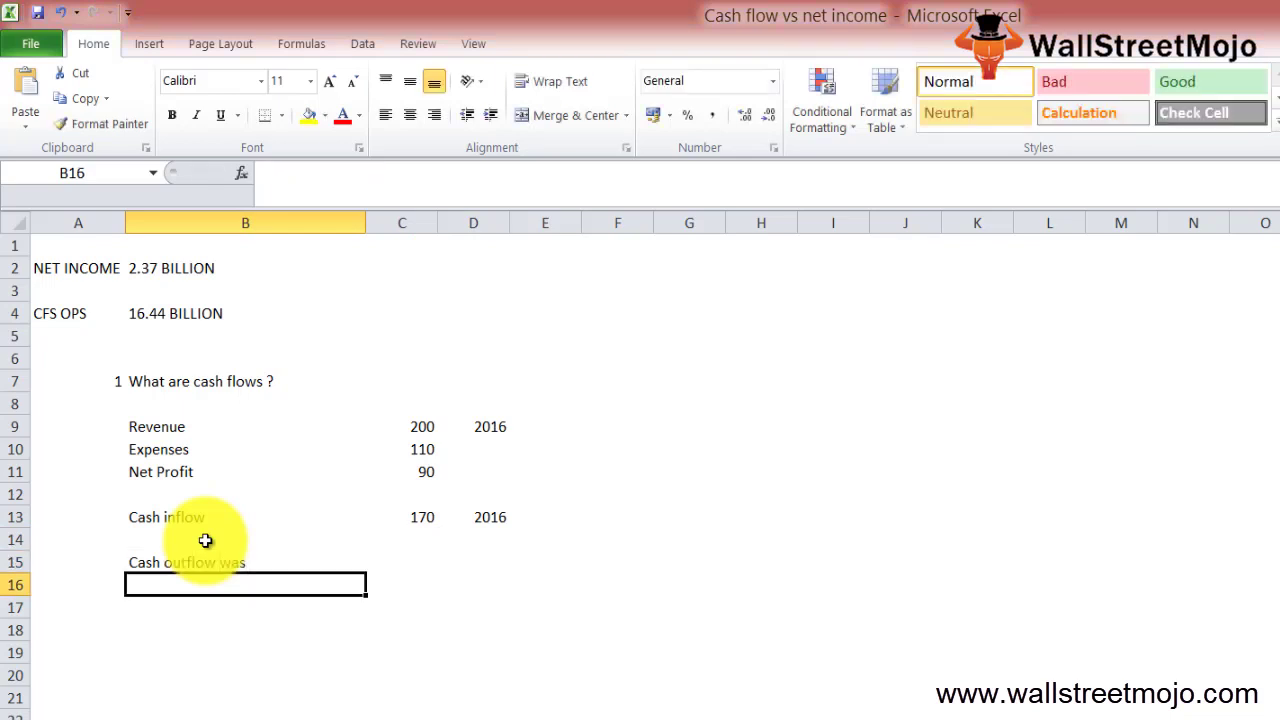
pyautogui.press('Right')
pyautogui.press('Up')
pyautogui.write('90')
pyautogui.press('Right')
pyautogui.write('2017')
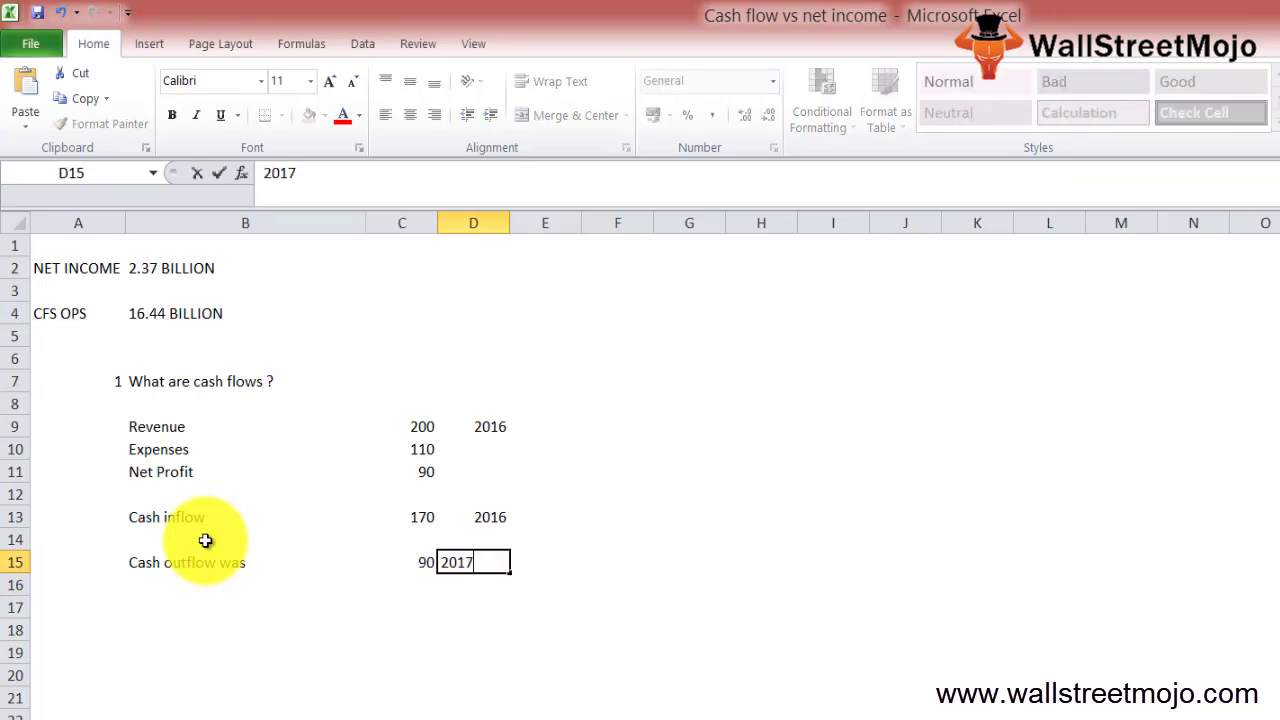
pyautogui.press('Return')
# Add Net Cash flow in B17 with formula =C13-C15 giving 80
pyautogui.press('Down')
pyautogui.press('Left')
pyautogui.press('Left')
pyautogui.write('Net')
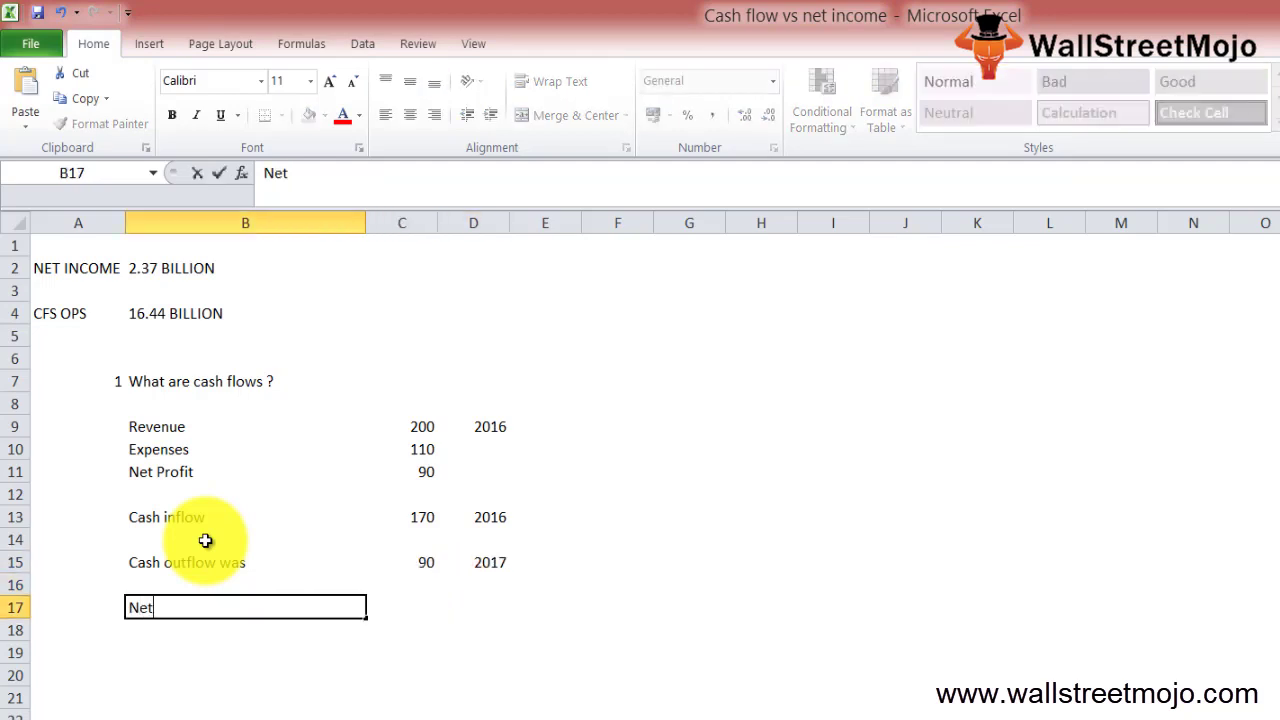
pyautogui.write(' Cash flow')
pyautogui.press('Right')
pyautogui.write('=')
pyautogui.press('Escape')
pyautogui.write('=')
pyautogui.press('Up')
pyautogui.press('Up')
pyautogui.press('Up')
pyautogui.press('Up')
pyautogui.write('-')
pyautogui.press('Up')
pyautogui.press('Up')
pyautogui.press('Tab')
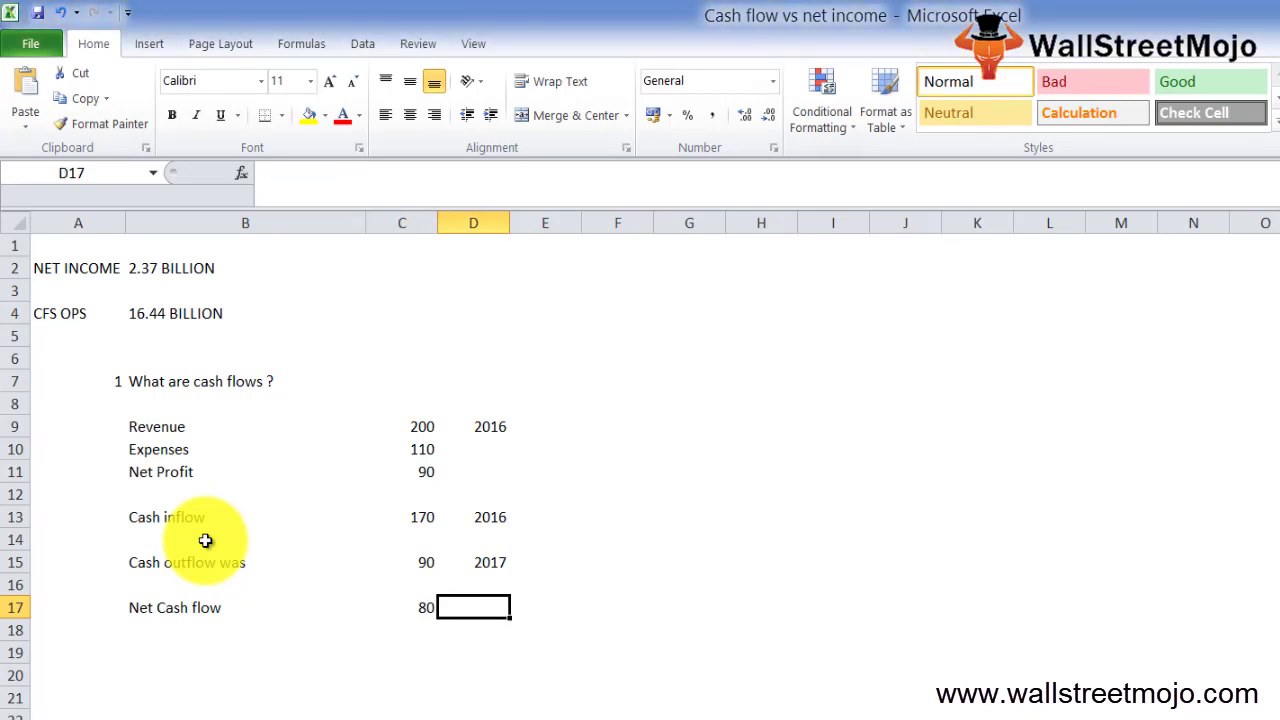
# Label cell B19 'Net cash flow', correcting the misspelling
pyautogui.press('Down')
pyautogui.press('Left')
pyautogui.press('Left')
pyautogui.press('Down')
pyautogui.press('Up')
pyautogui.press('Up')
pyautogui.press('Up')
pyautogui.press('Down')
pyautogui.press('Down')
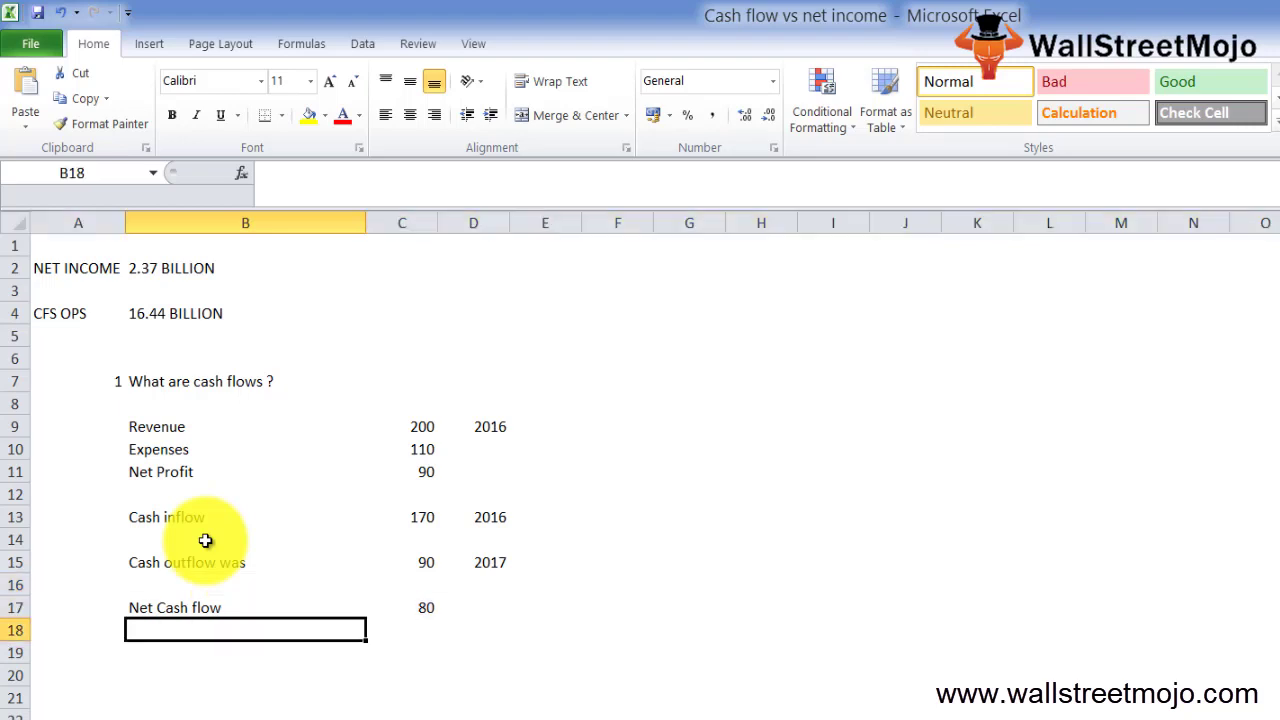
pyautogui.press('Down')
pyautogui.press('Down')
pyautogui.press('Up')
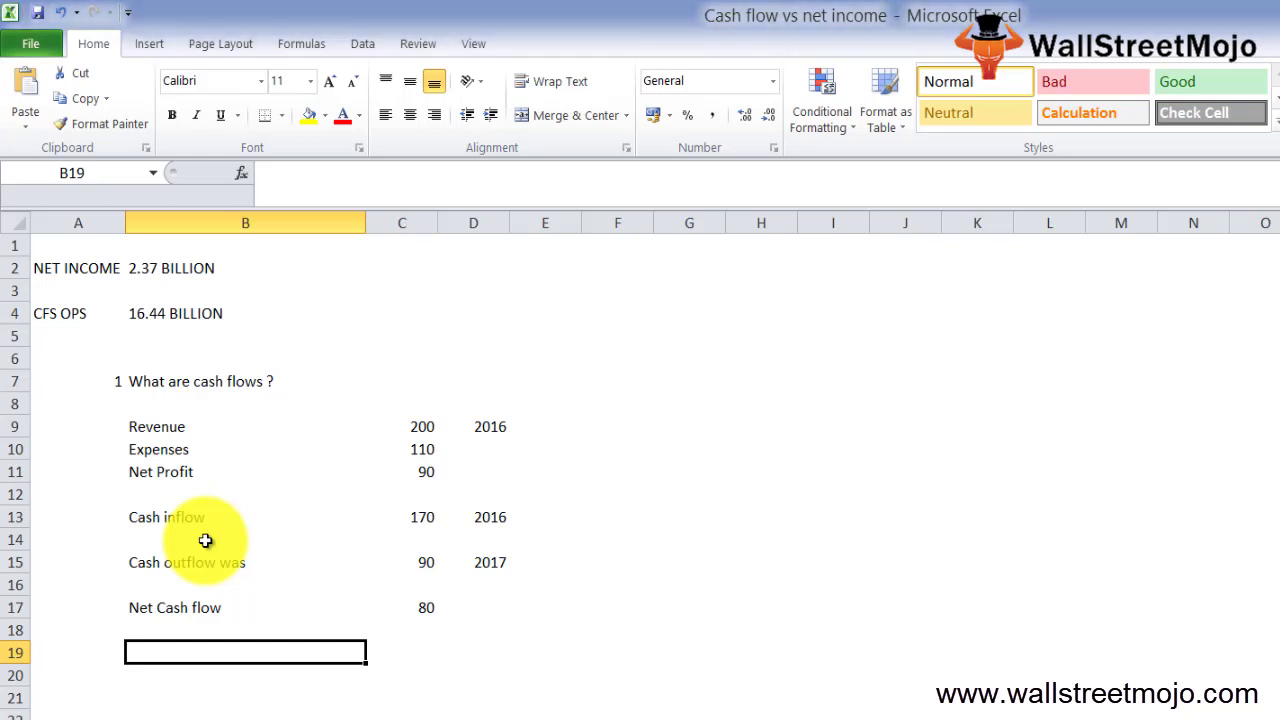
pyautogui.write('Net cash fow')
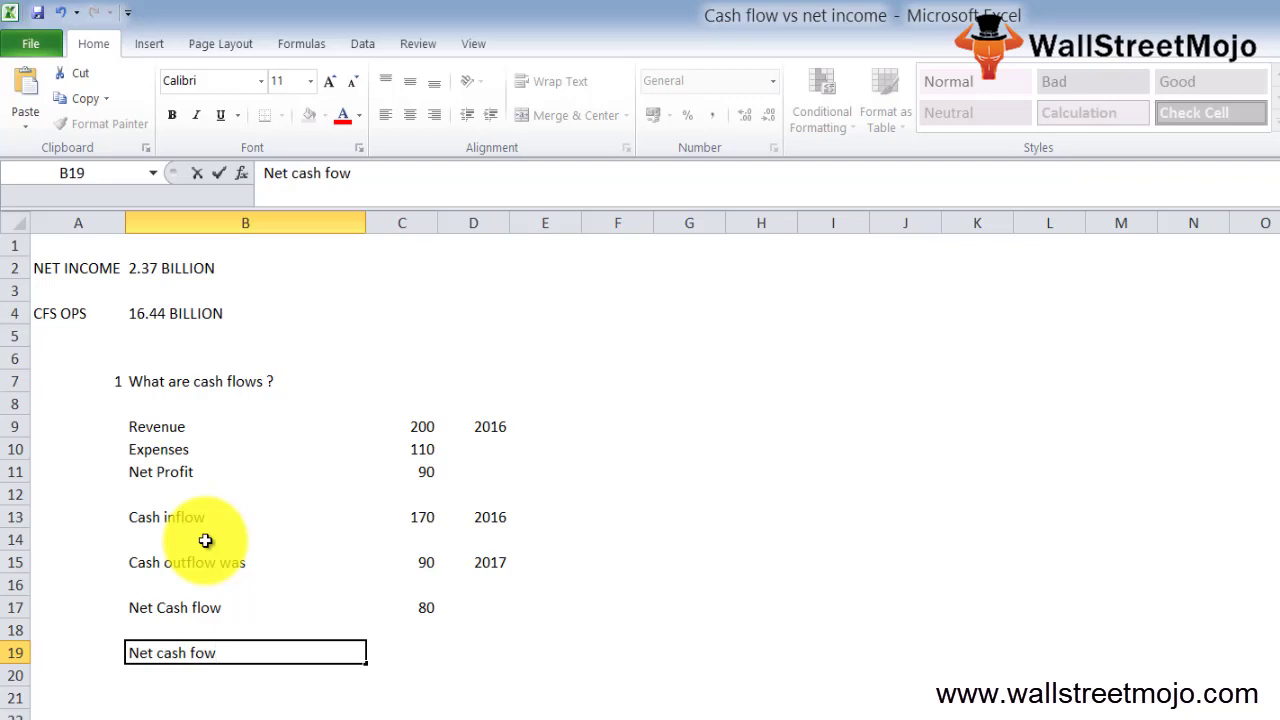
pyautogui.press('BackSpace')
pyautogui.press('BackSpace')
pyautogui.write('low')
pyautogui.press('Return')
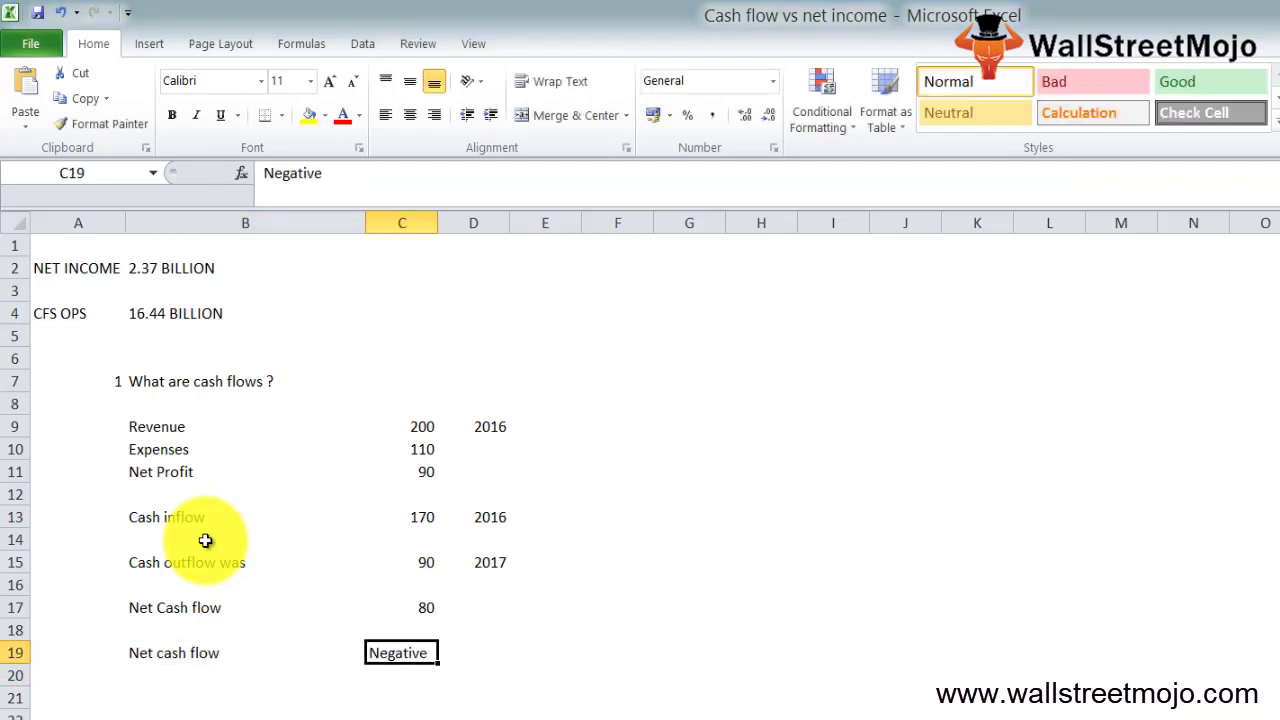
pyautogui.press('Down')
pyautogui.press('Down')
pyautogui.press('Down')
pyautogui.press('Left')
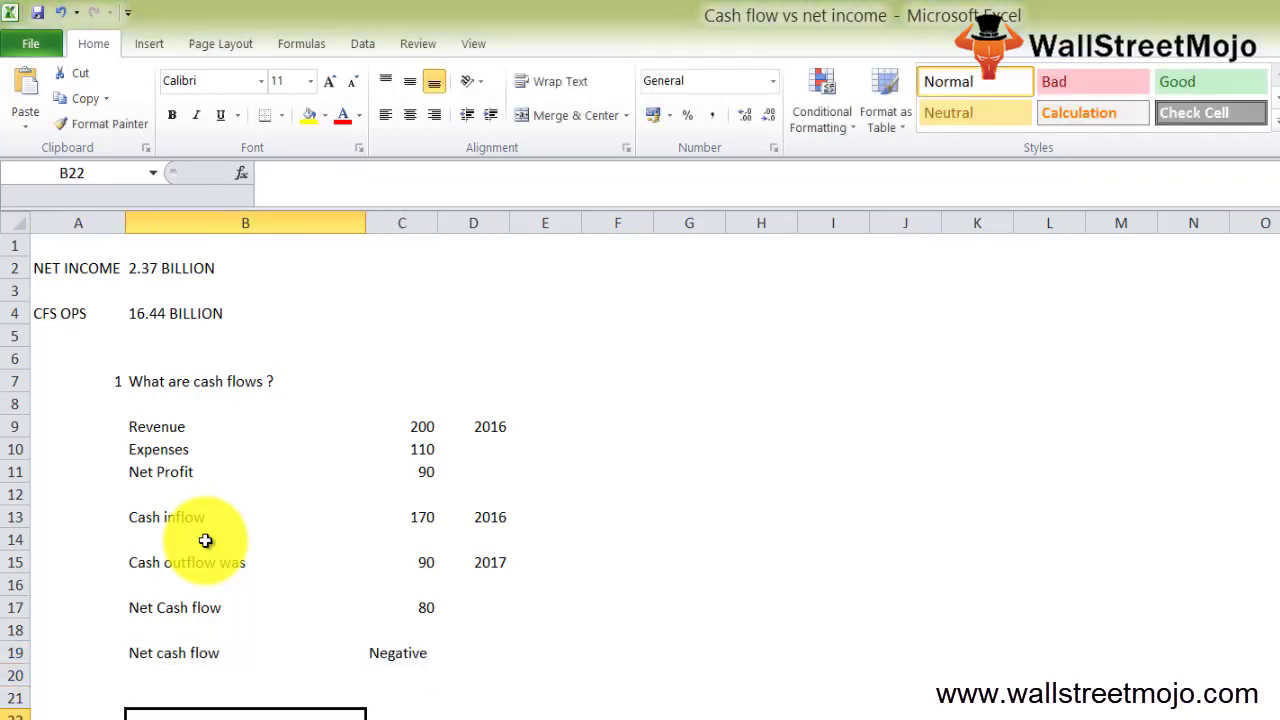
pyautogui.press('Up')
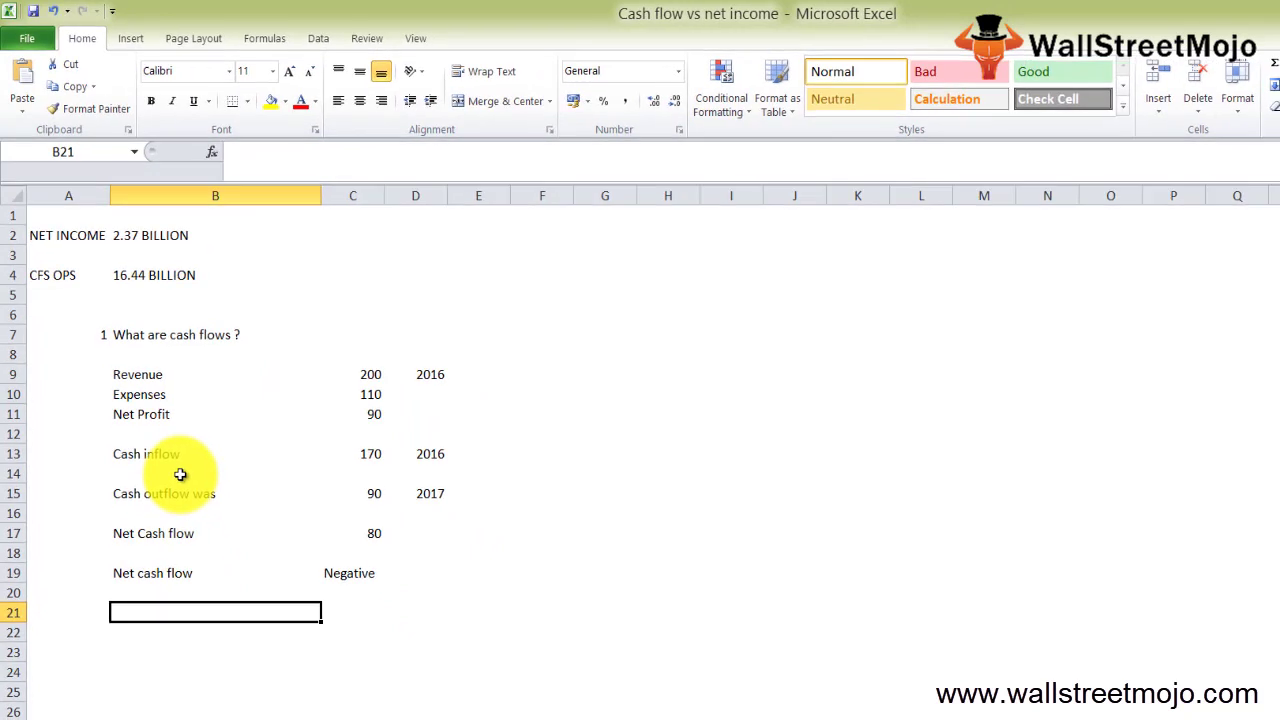
# Add section 2 with the heading 'What is Net INcome' in row 21
pyautogui.press('Left')
pyautogui.write('2')
pyautogui.press('Right')
pyautogui.write('What is Net ')
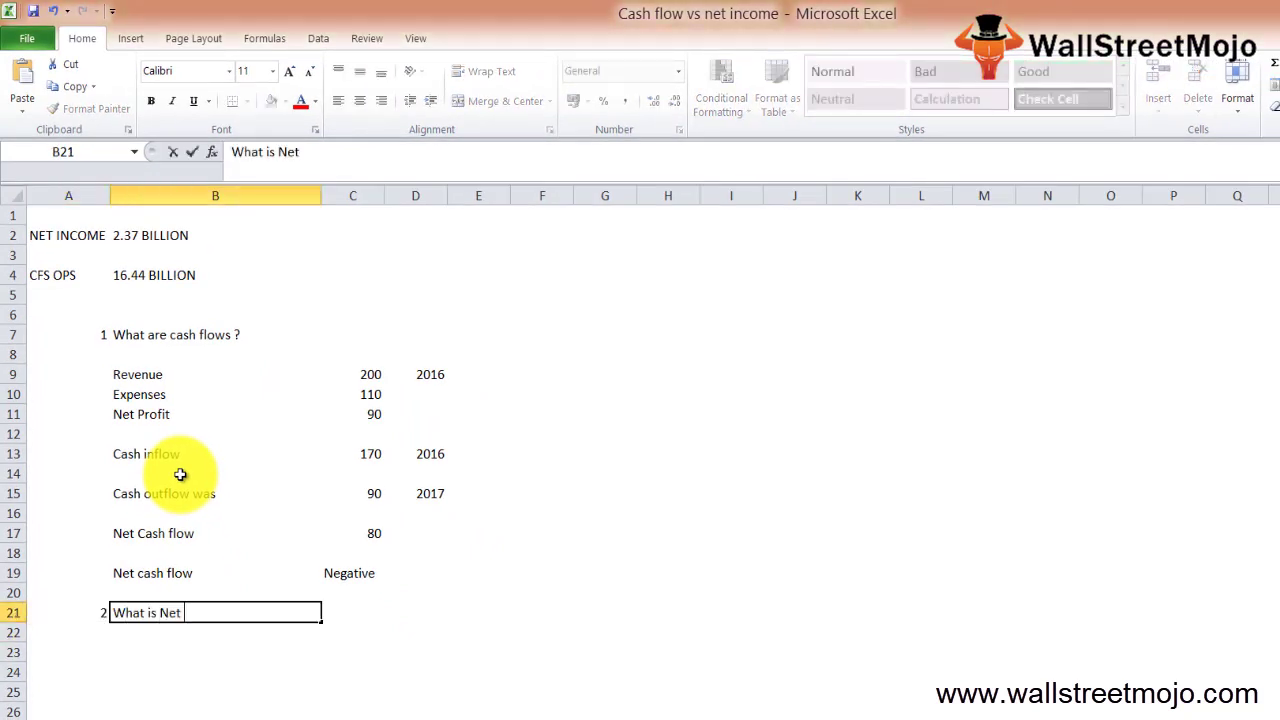
pyautogui.write('INcome')
pyautogui.press('Return')
pyautogui.press('Return')
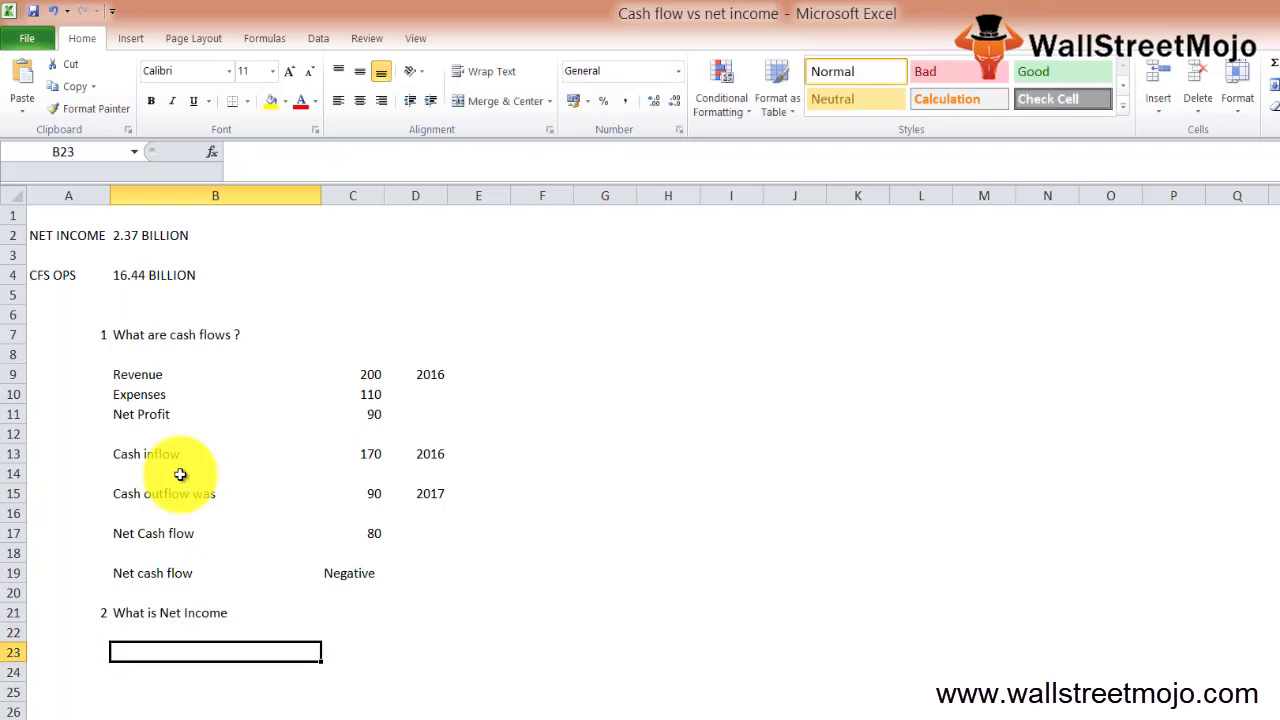
# List the notes Bottom line, Net balance of income and expenses, and Cash paid or received
pyautogui.write('Bottom line')
pyautogui.press('Right')
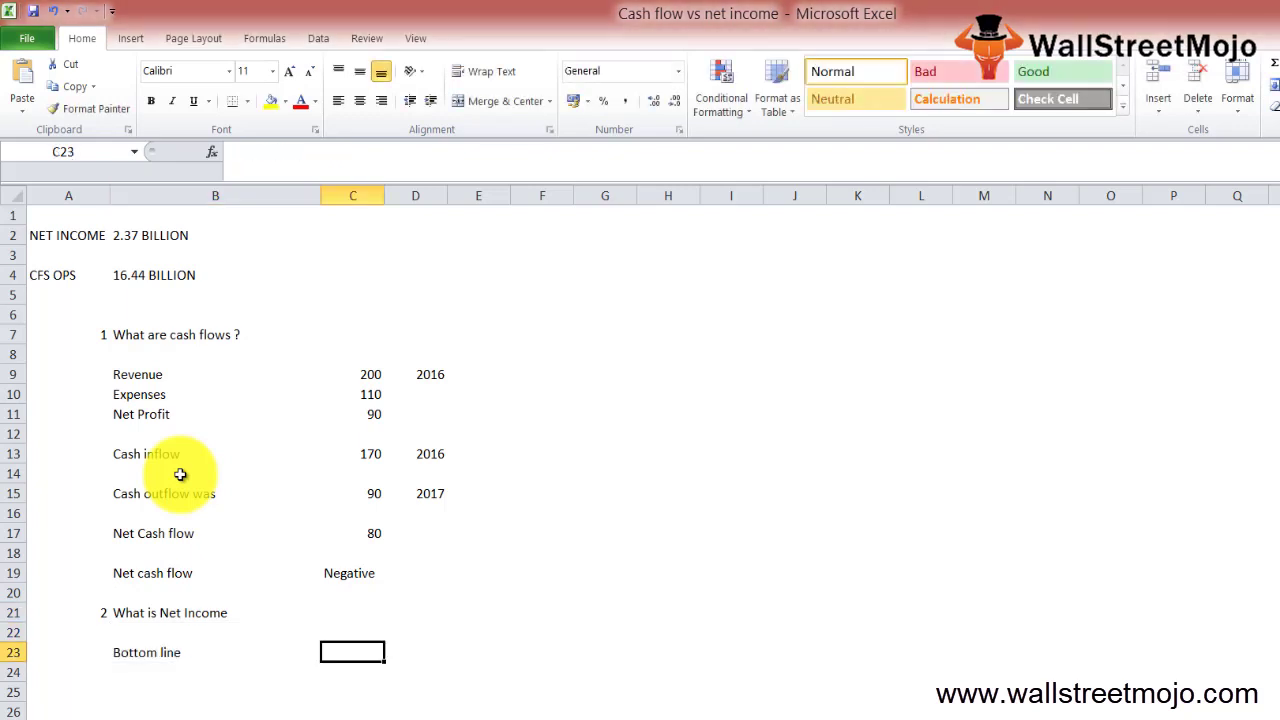
pyautogui.press('Down')
pyautogui.press('Left')
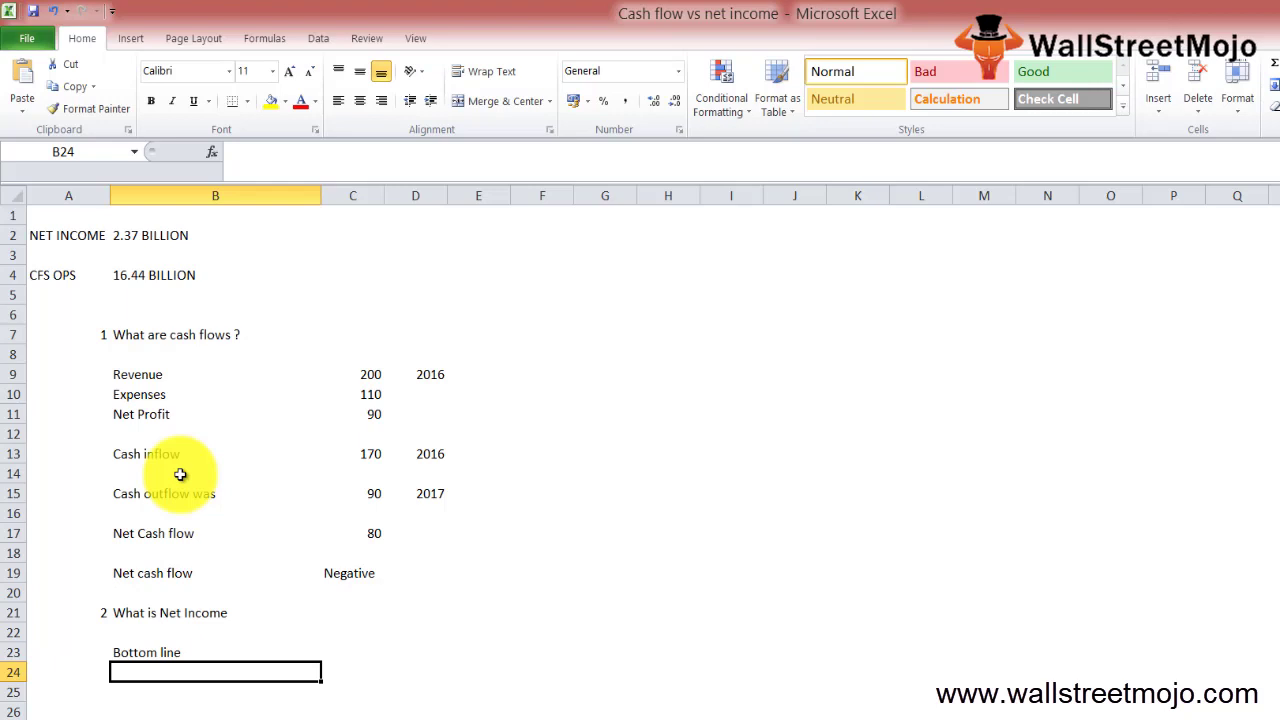
pyautogui.write('Net bala')
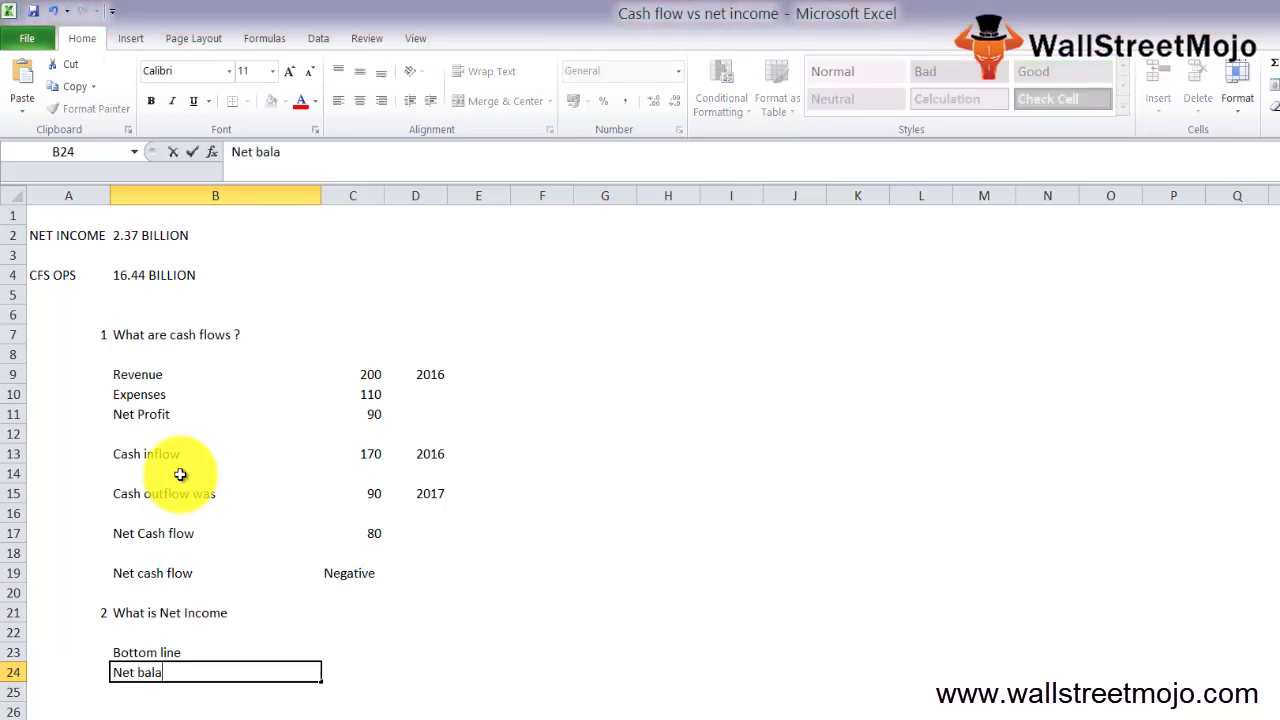
pyautogui.write('nce of income ')
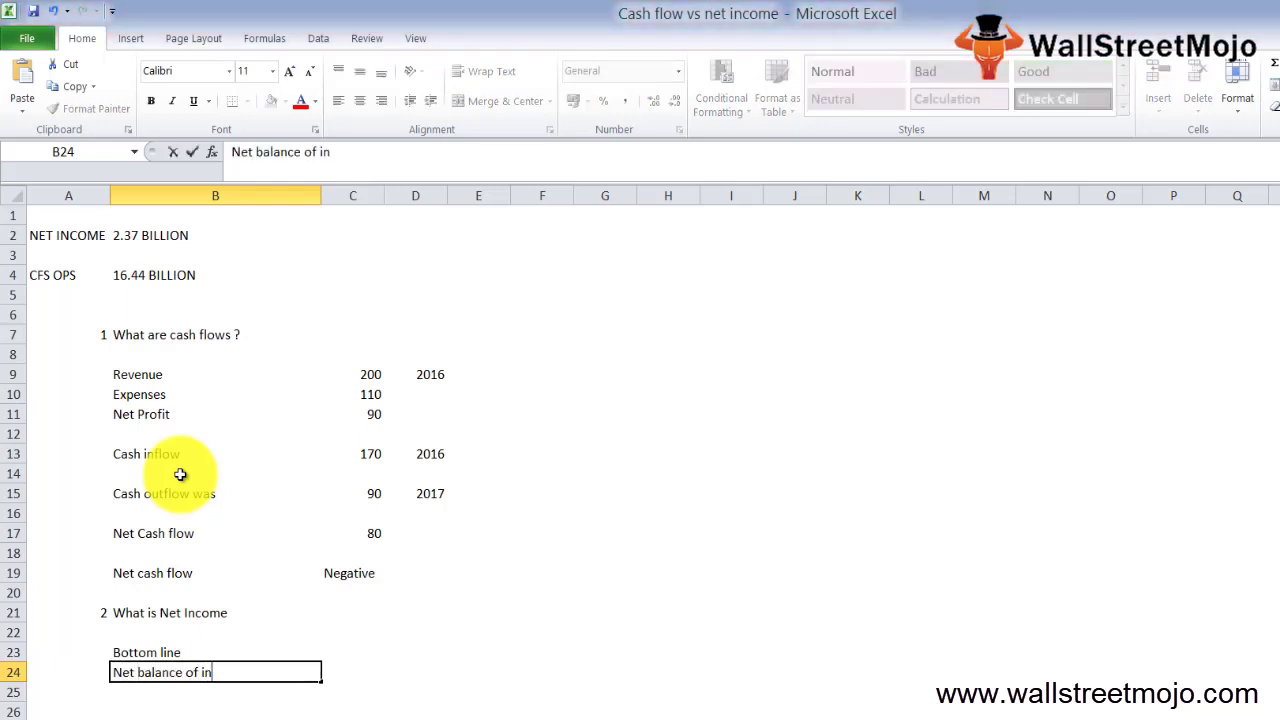
pyautogui.write('and expenses')
pyautogui.press('Return')
pyautogui.press('Return')
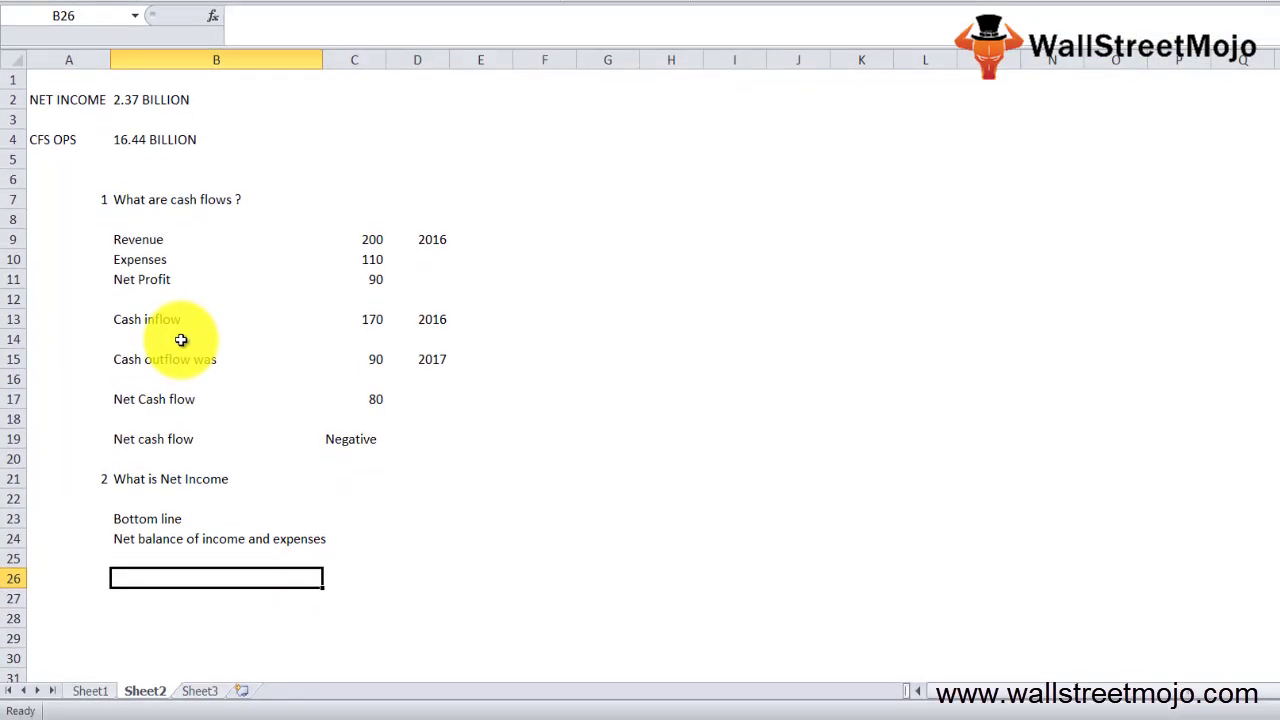
pyautogui.write('Cash paid or re')
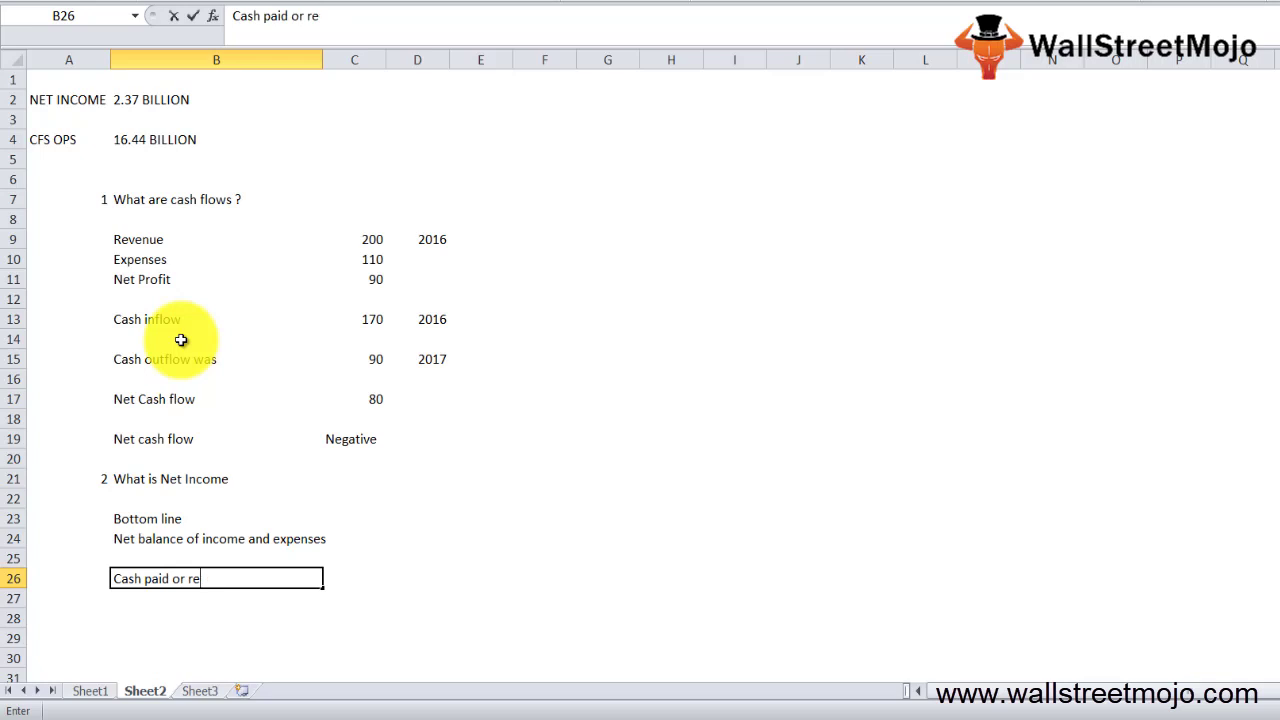
pyautogui.write('ceived')
pyautogui.press('Return')
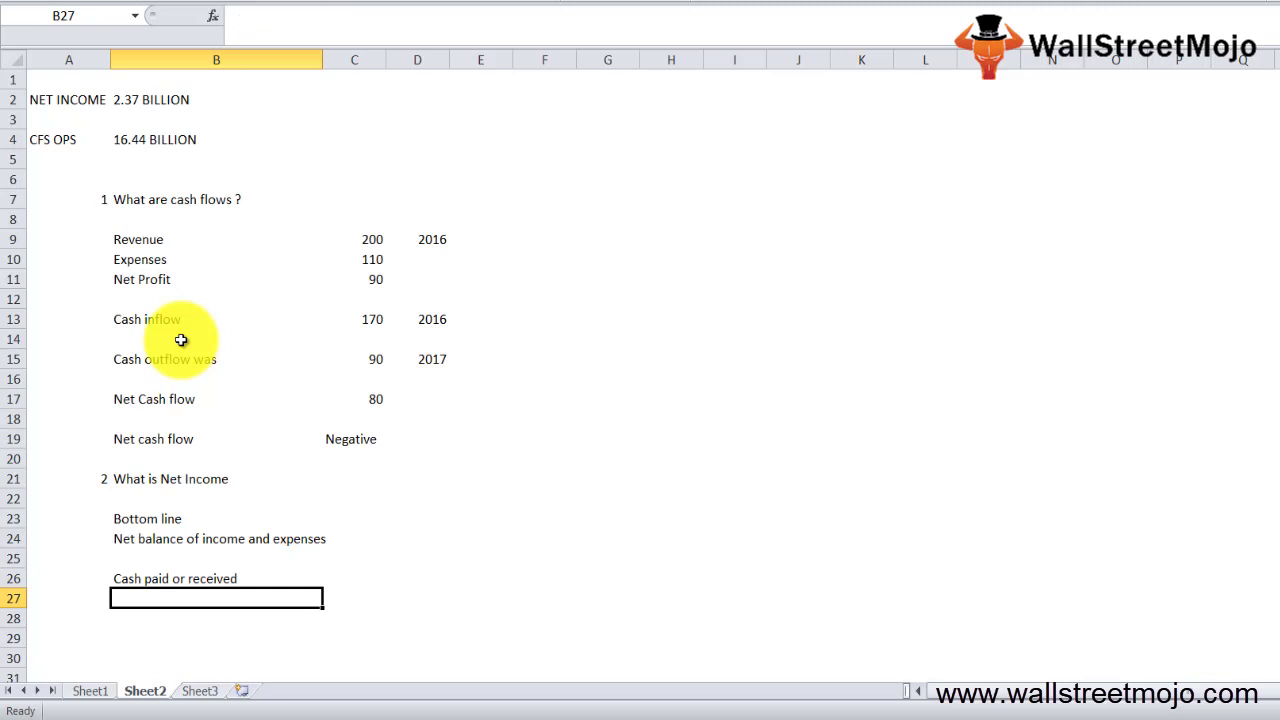
# Switch to Sheet3 with Ctrl+PageDown and move to the first entry cell
pyautogui.press('Down')
pyautogui.press('Down')
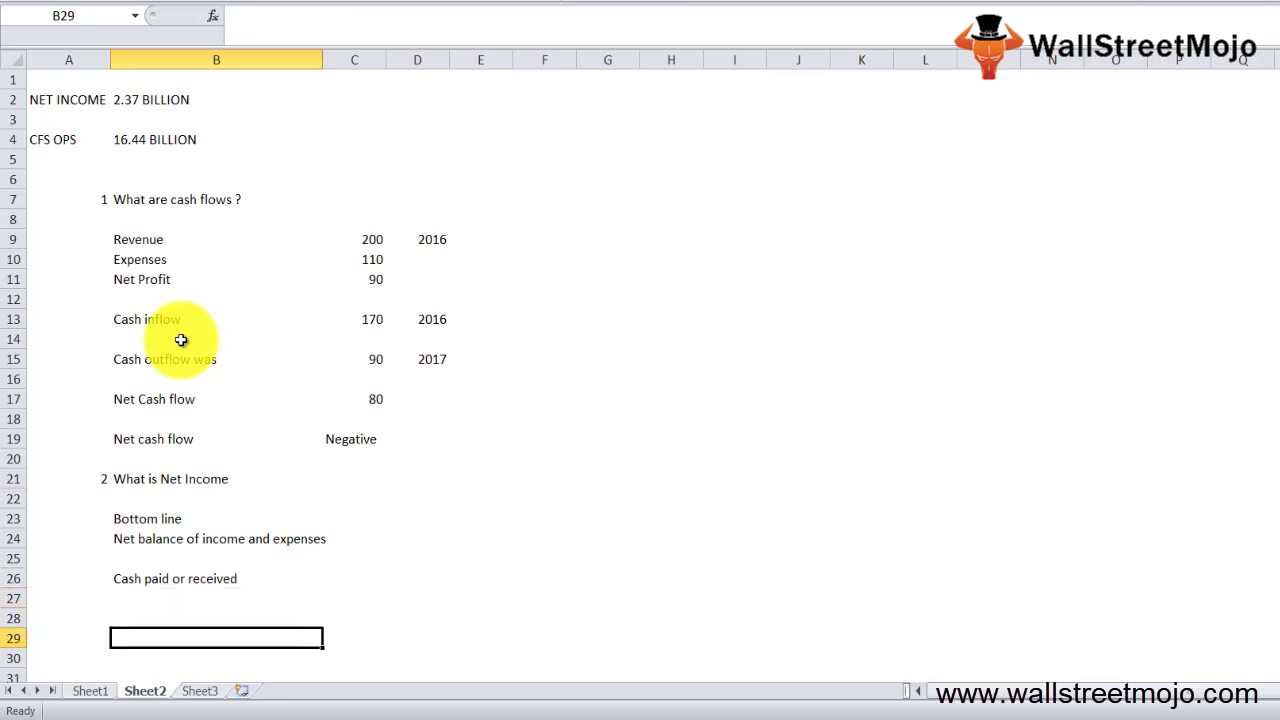
pyautogui.hotkey('ctrl', 'pagedown')
pyautogui.press('Up')
pyautogui.press('Up')
pyautogui.press('Up')
pyautogui.press('Up')
pyautogui.press('Up')
pyautogui.press('Left')
pyautogui.press('Up')
pyautogui.press('Left')
pyautogui.press('Left')
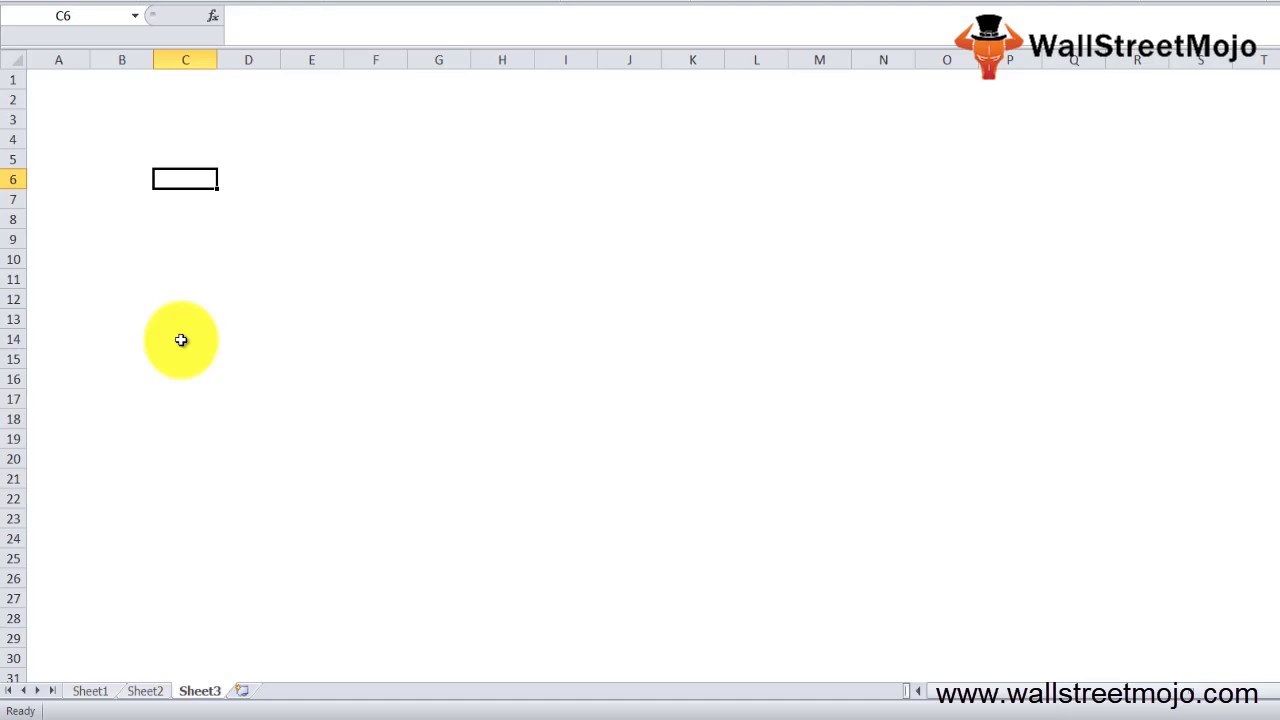
# Enter 1 in cell C6 of Sheet3
pyautogui.press('Return')
pyautogui.press('Right')
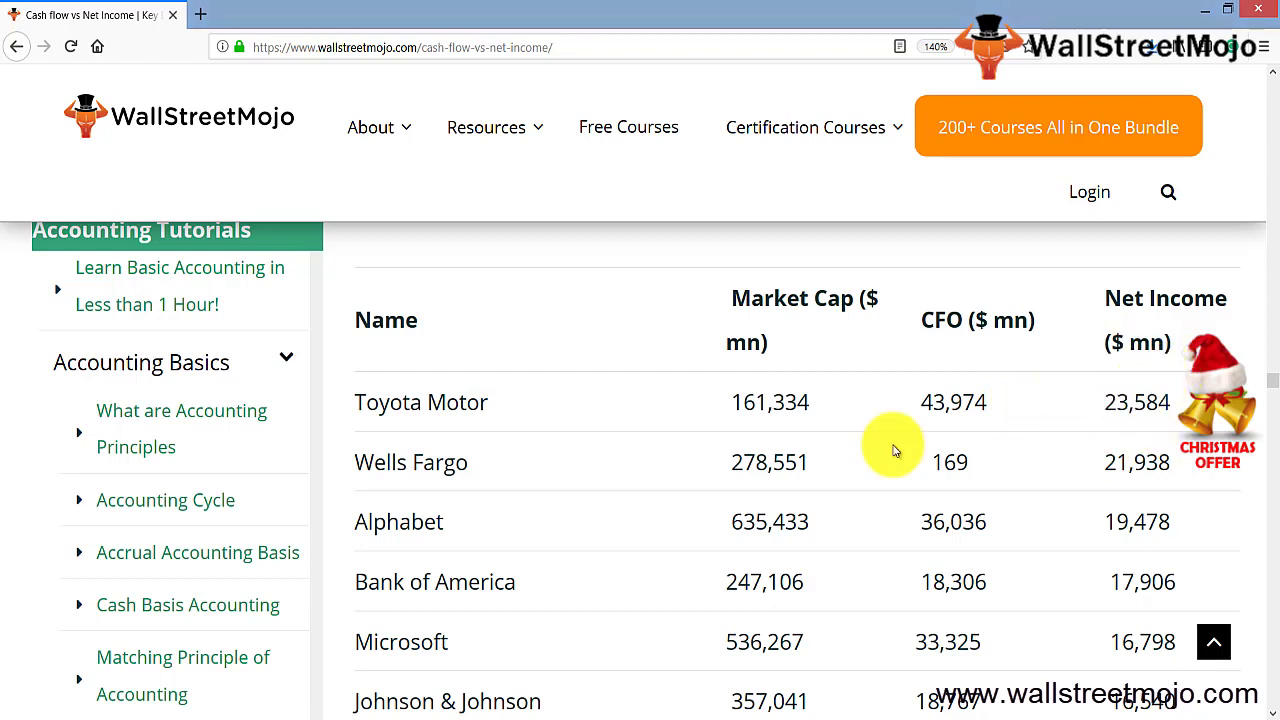
# Scroll past the Toyota Motor table to the table led by Tesla (CFO (124), Net Income (675))
pyautogui.scroll(-2, 893, 445)
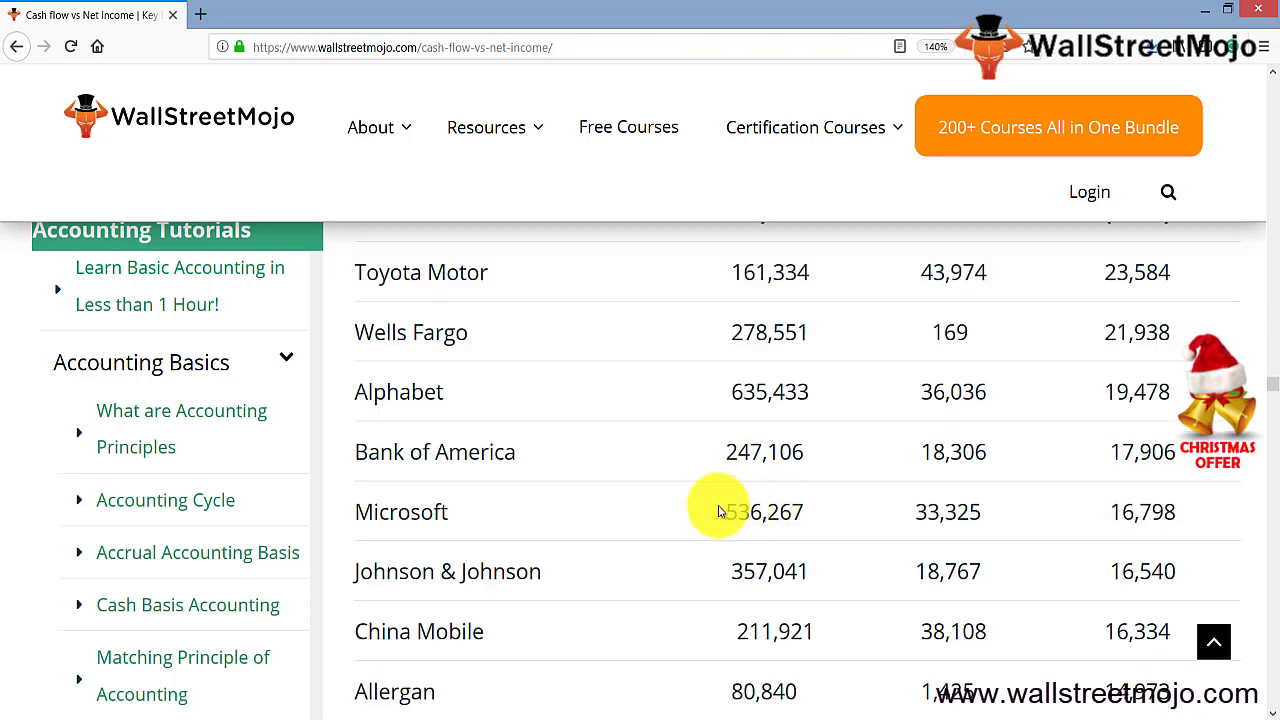
pyautogui.scroll(3, 766, 517)
pyautogui.scroll(-2, 762, 520)
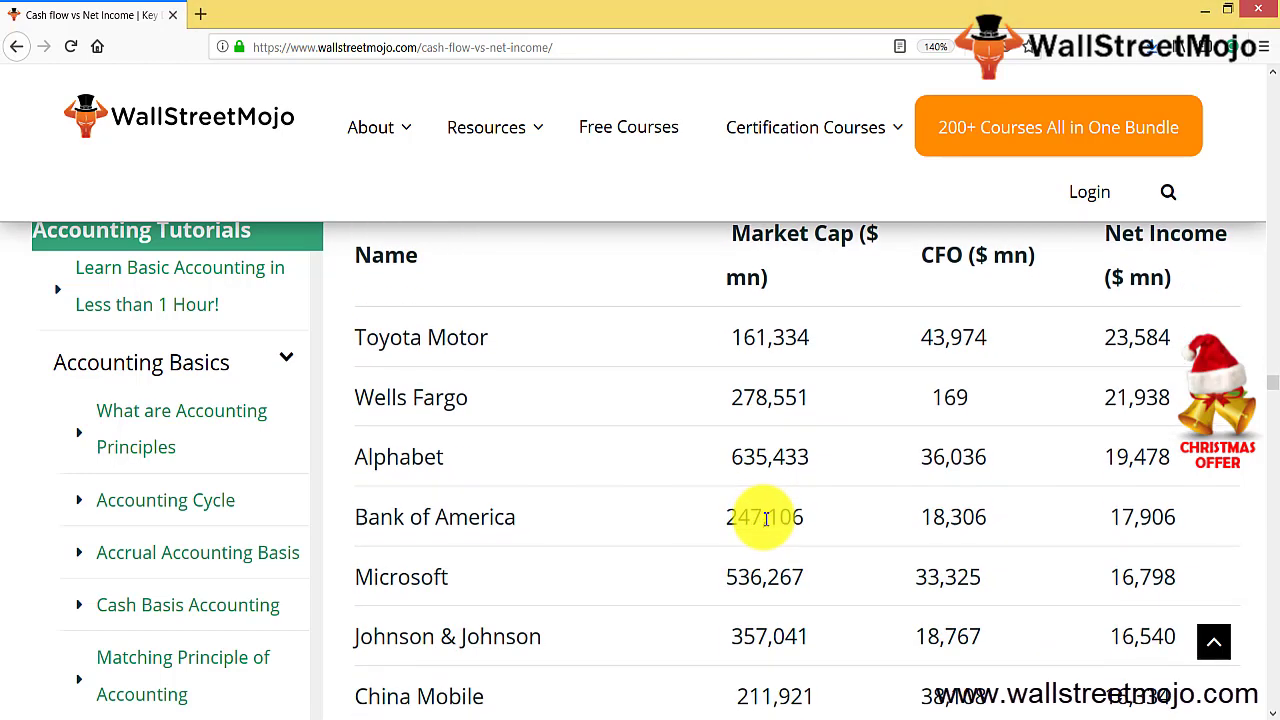
pyautogui.scroll(-1, 766, 520)
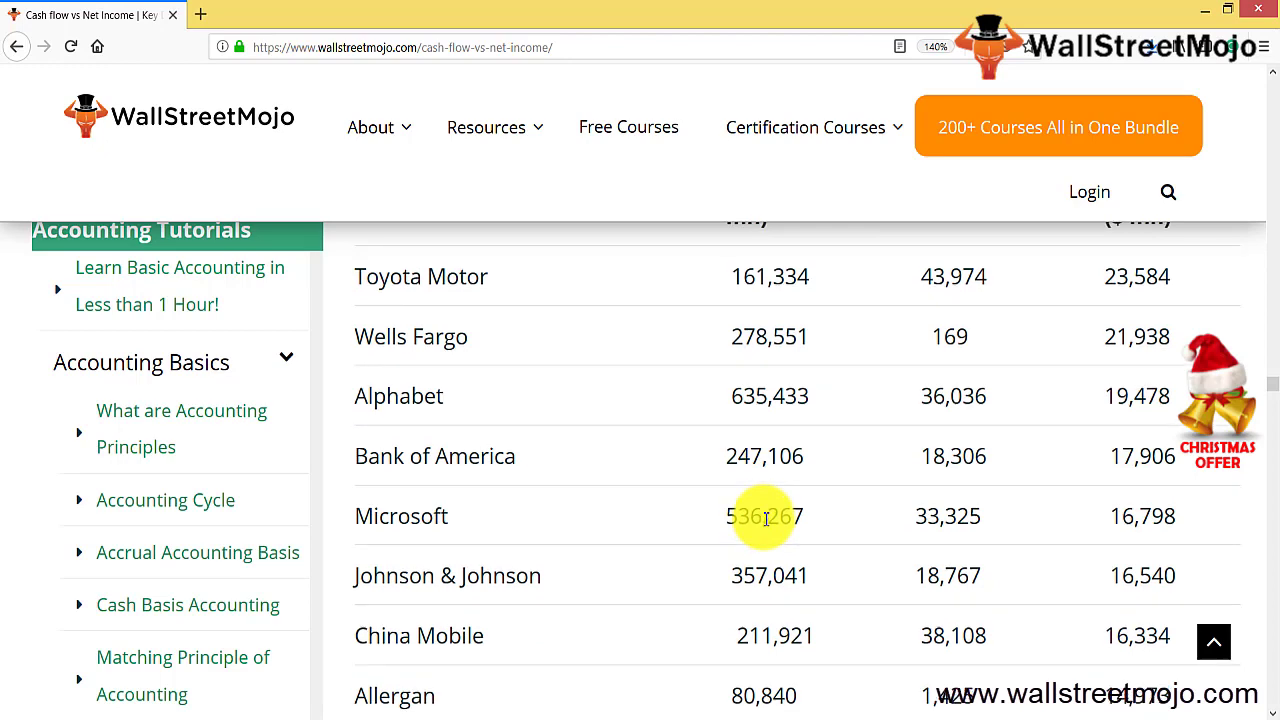
pyautogui.scroll(1, 766, 518)
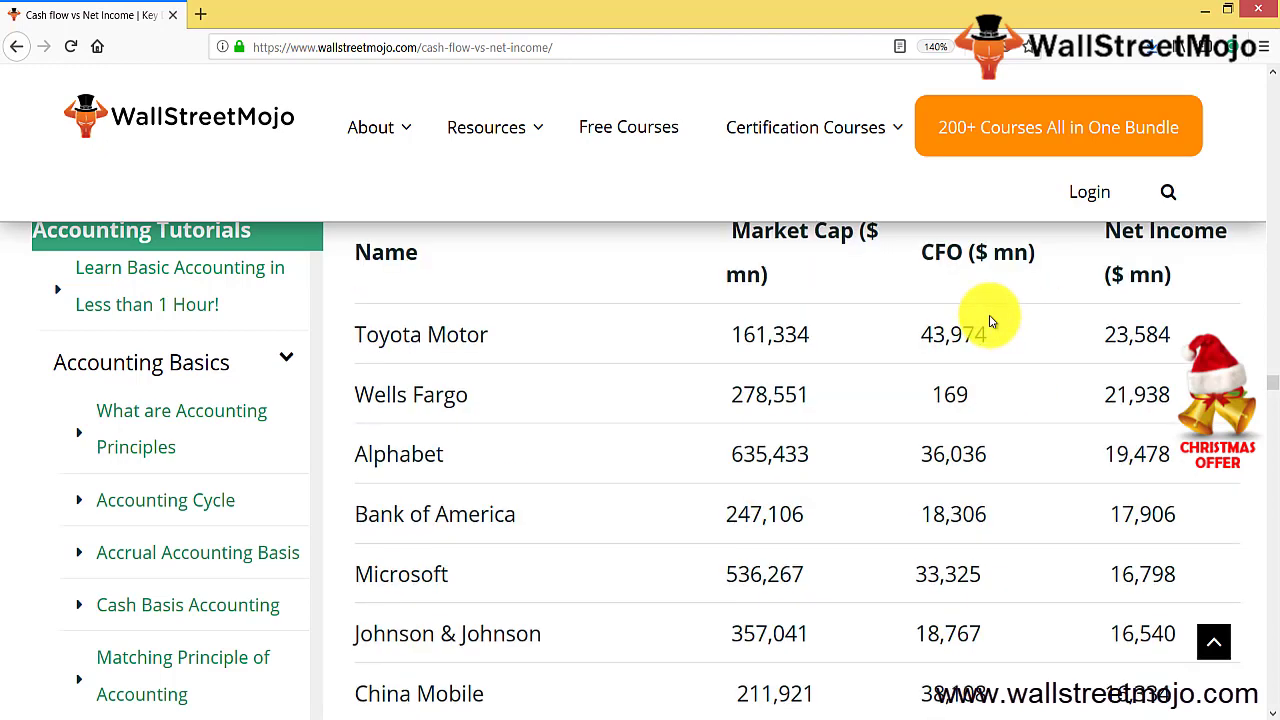
pyautogui.scroll(-4, 991, 321)
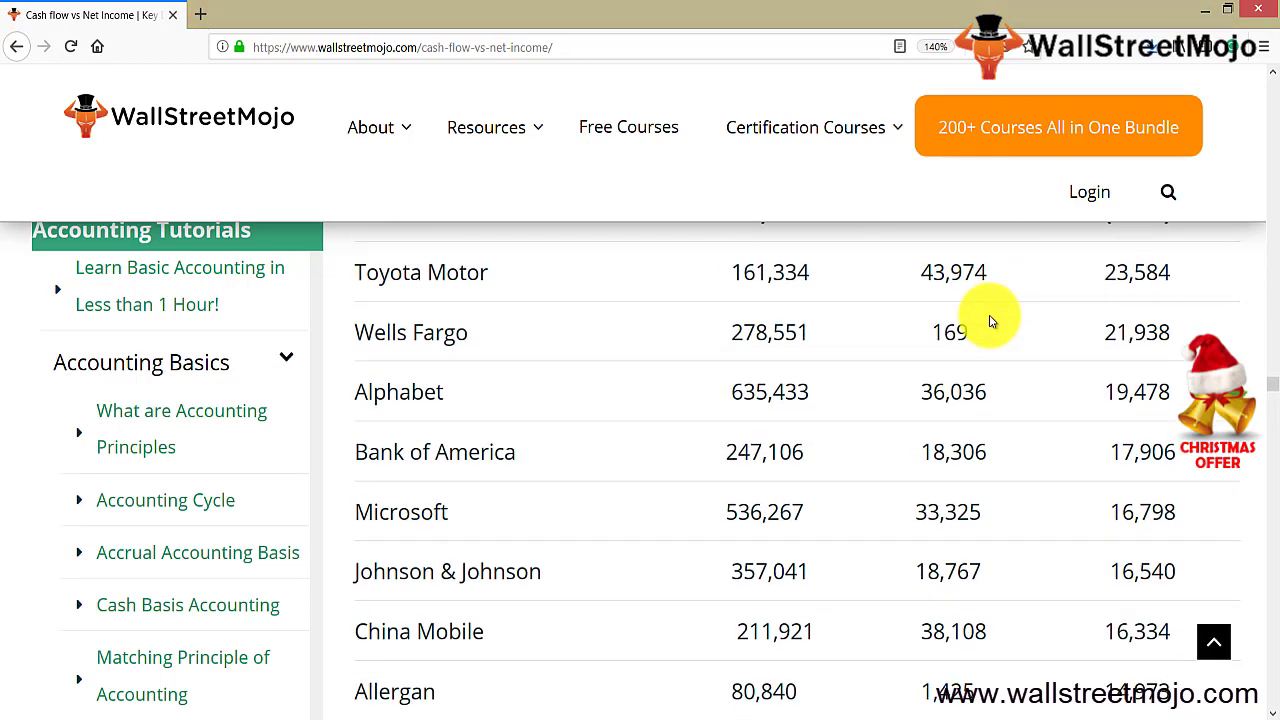
pyautogui.scroll(2, 991, 321)
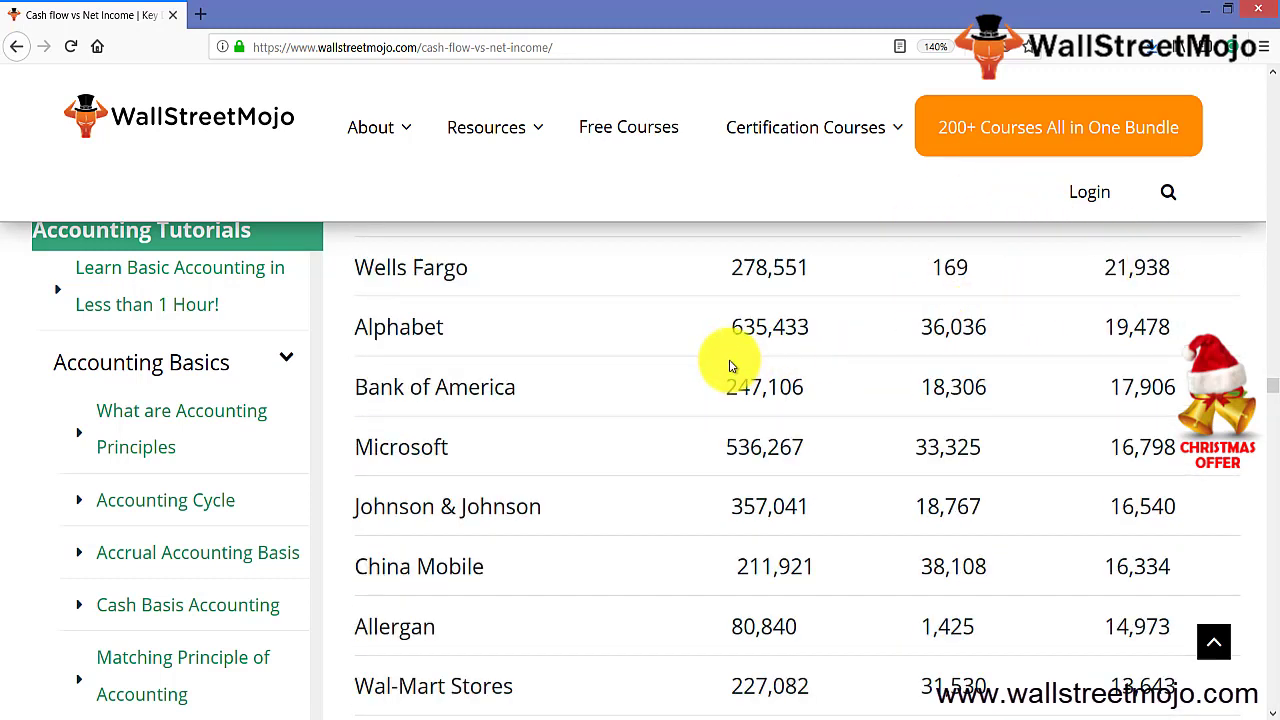
pyautogui.scroll(3, 600, 518)
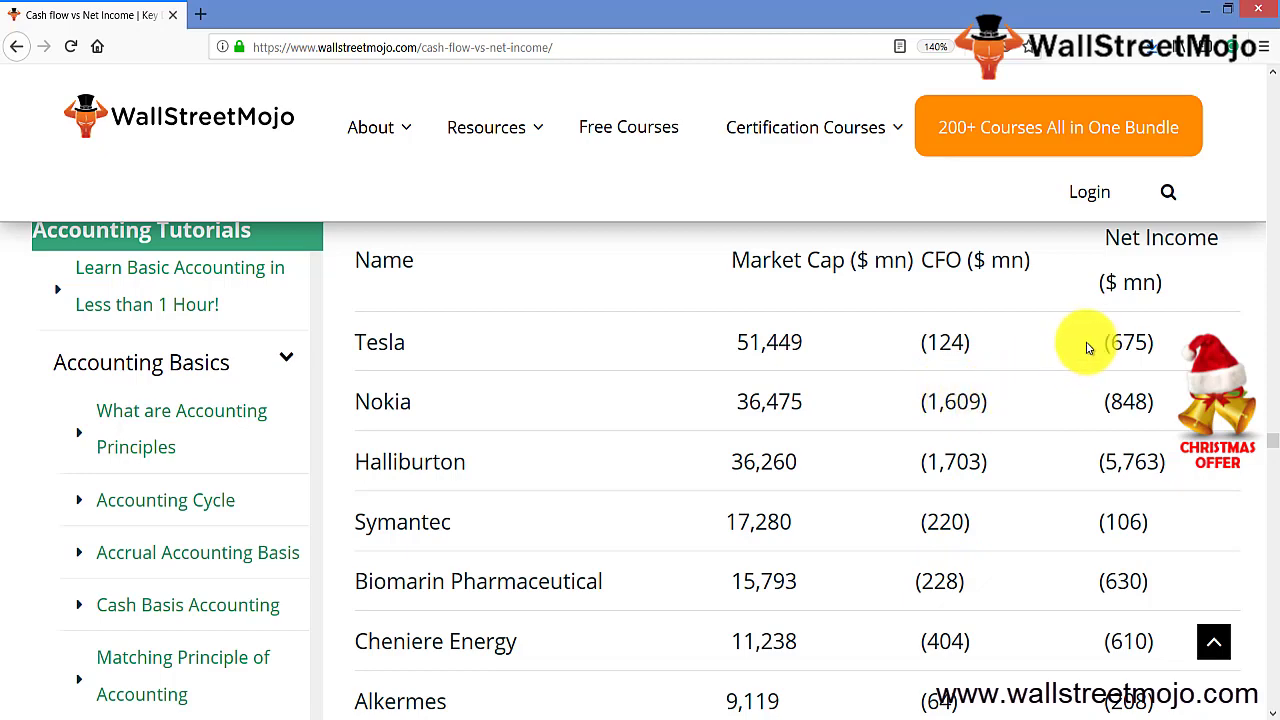
# Scroll past the Tesla table to the one led by Vodafone Group (CFO 15,606, Net Income (6,909))
pyautogui.scroll(-1, 1100, 494)
pyautogui.scroll(1, 1000, 485)
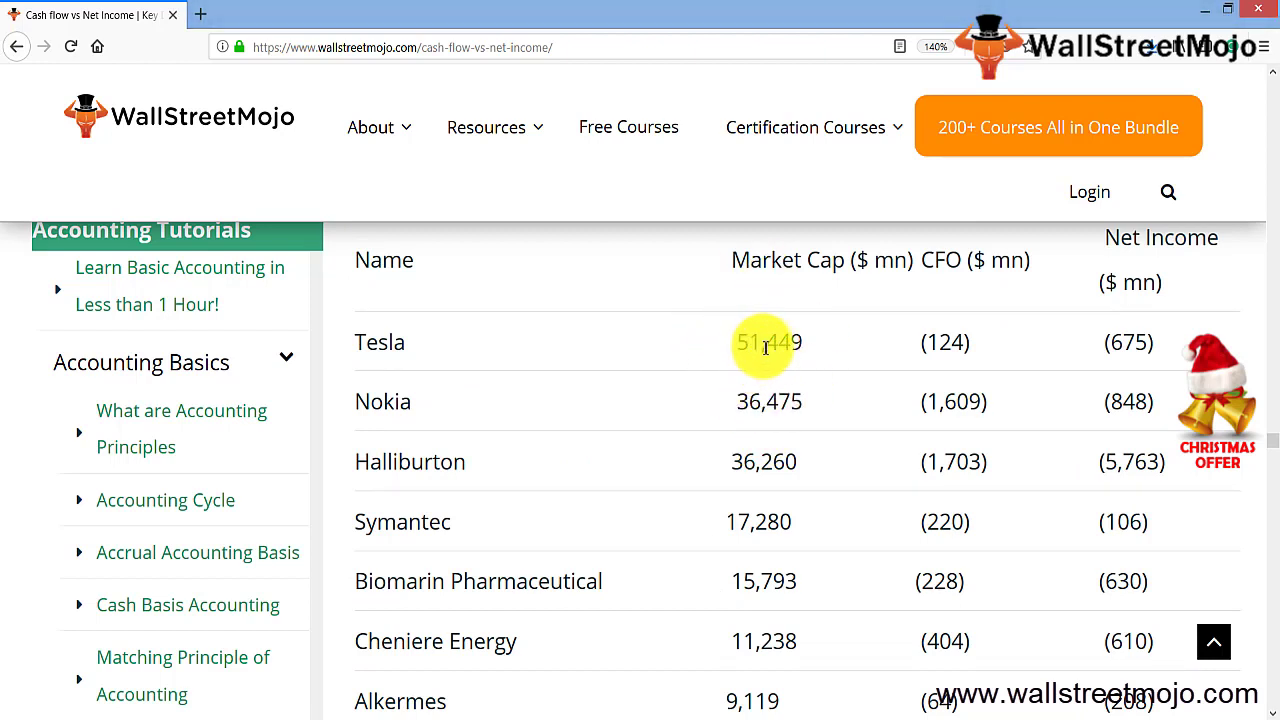
pyautogui.scroll(-1, 803, 508)
pyautogui.scroll(-2, 803, 508)
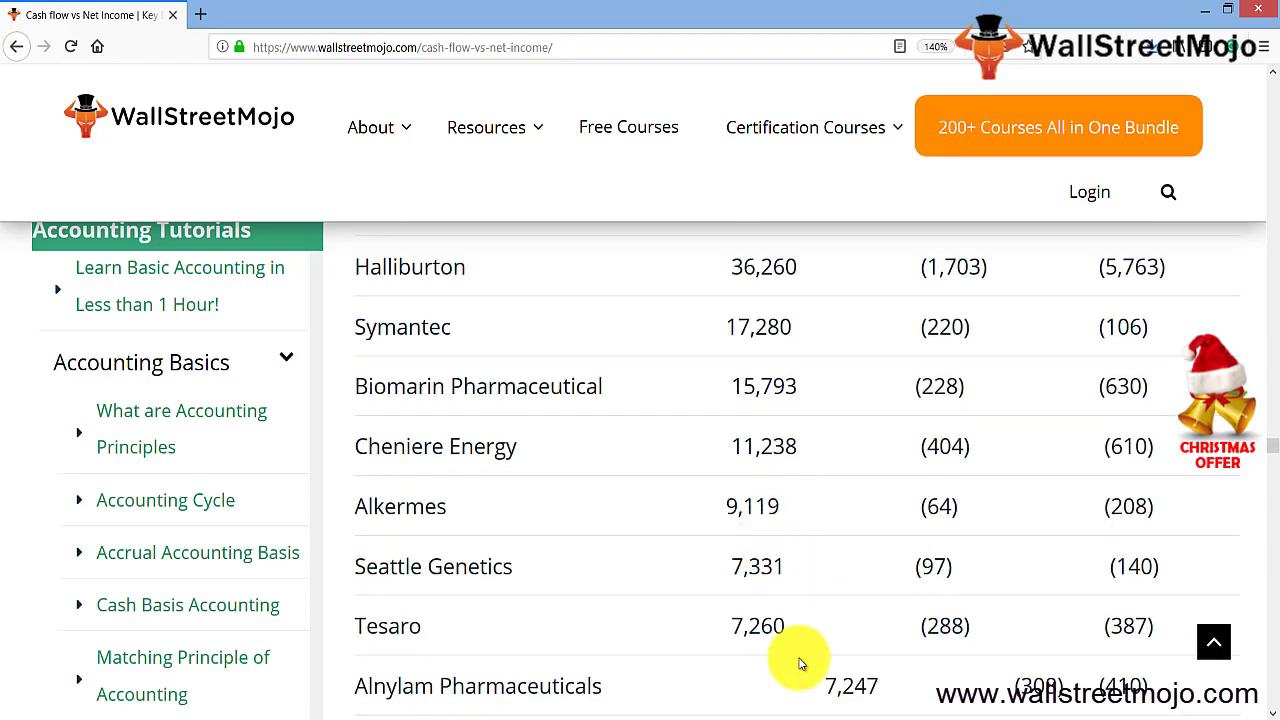
pyautogui.scroll(3, 760, 580)
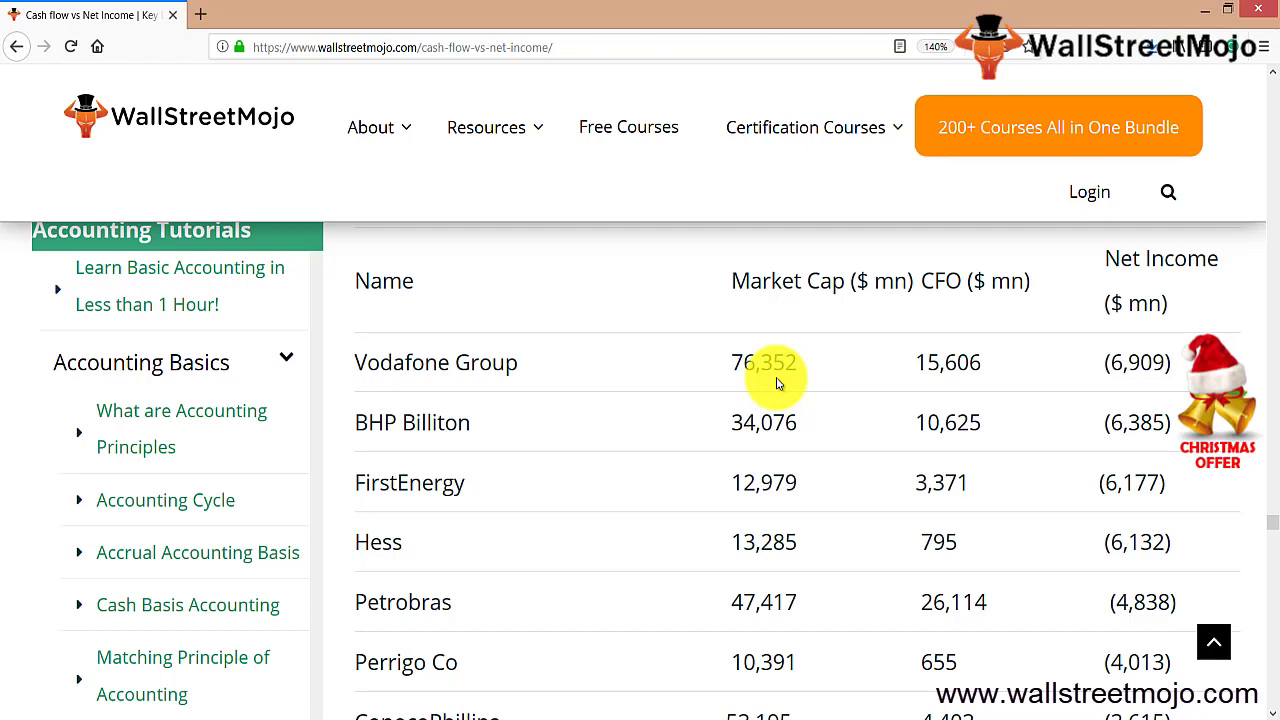
# Scroll past the Vodafone–Endo International table to the one led by UBS Group (CFO (16,706))
pyautogui.scroll(-1, 778, 383)
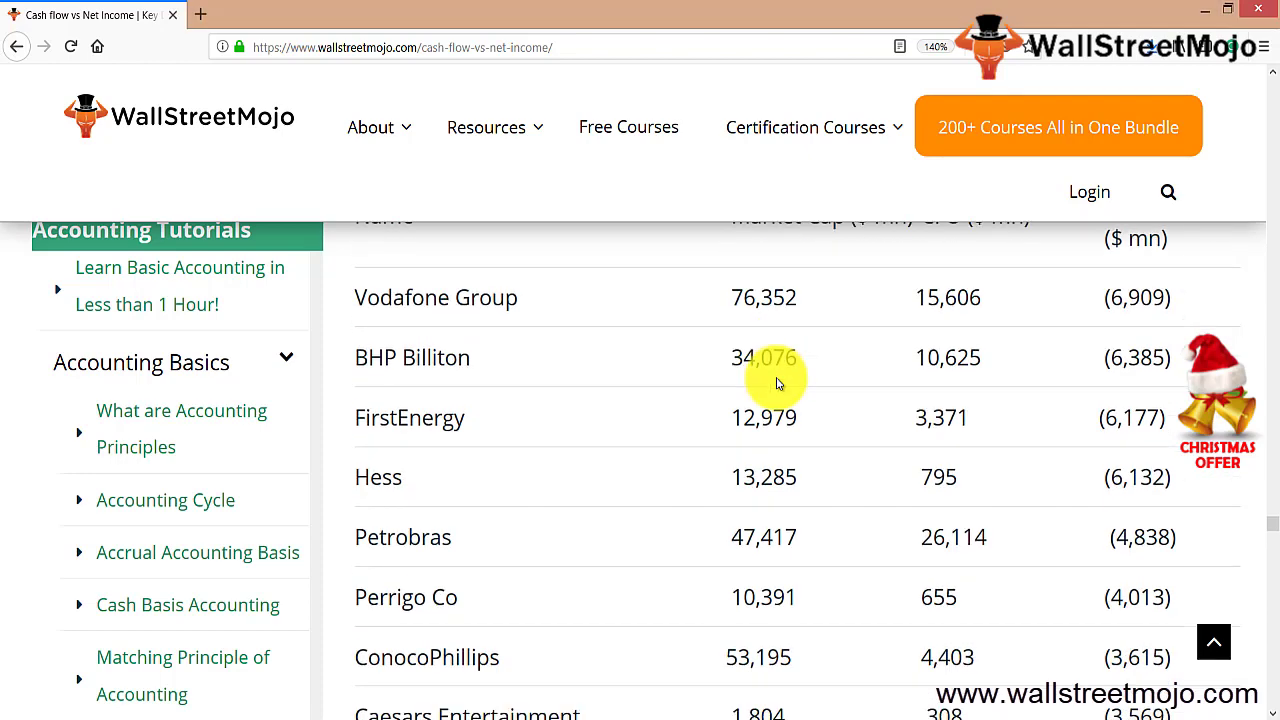
pyautogui.scroll(-1, 778, 383)
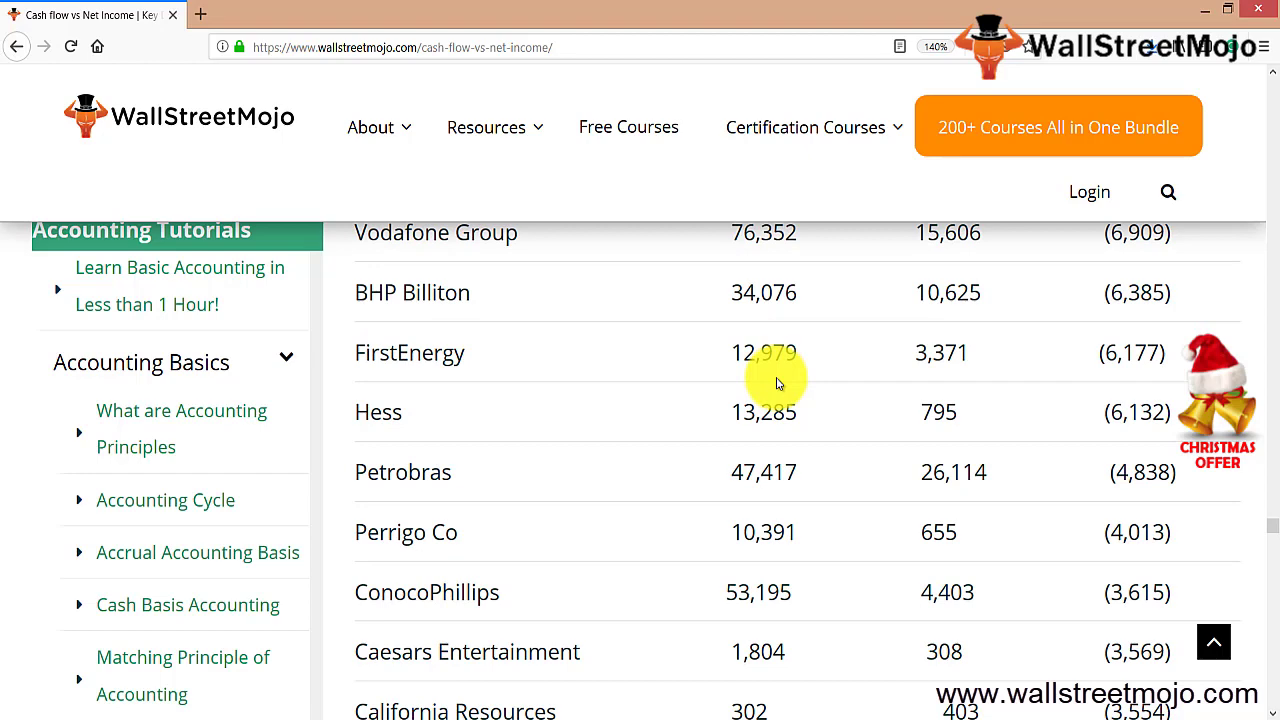
pyautogui.scroll(-1, 778, 383)
pyautogui.scroll(4, 778, 383)
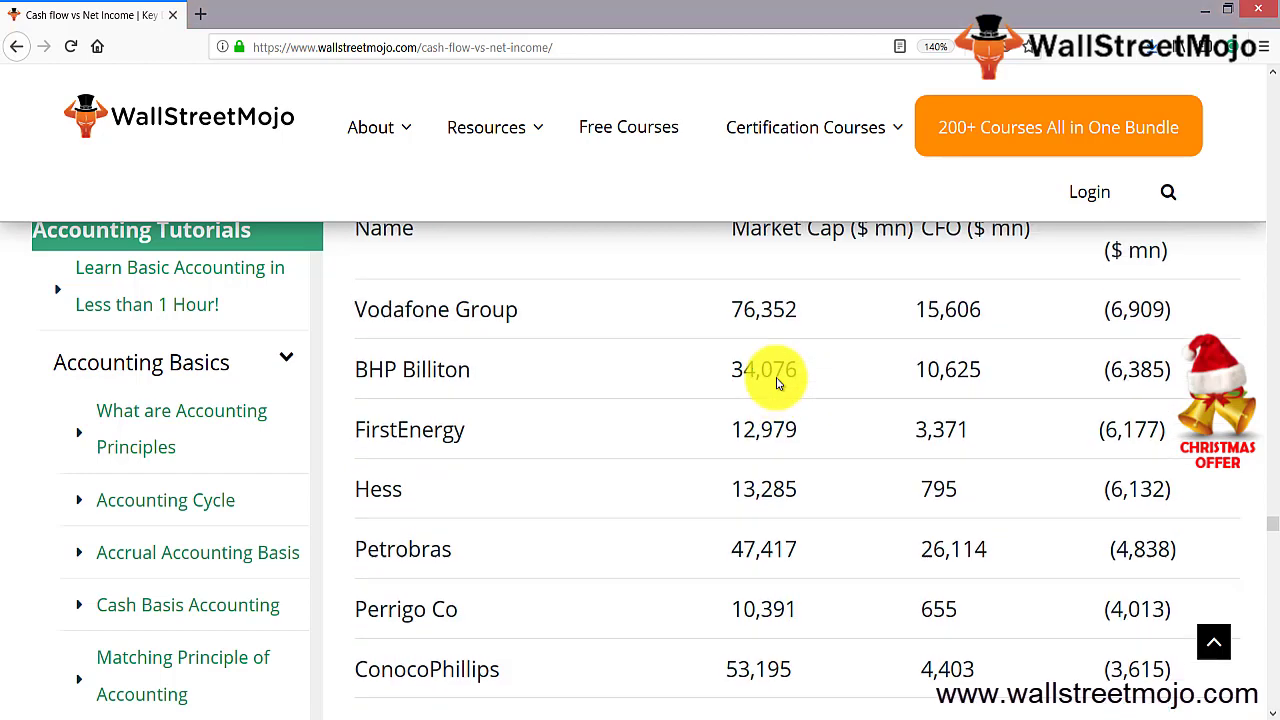
pyautogui.scroll(-1, 988, 462)
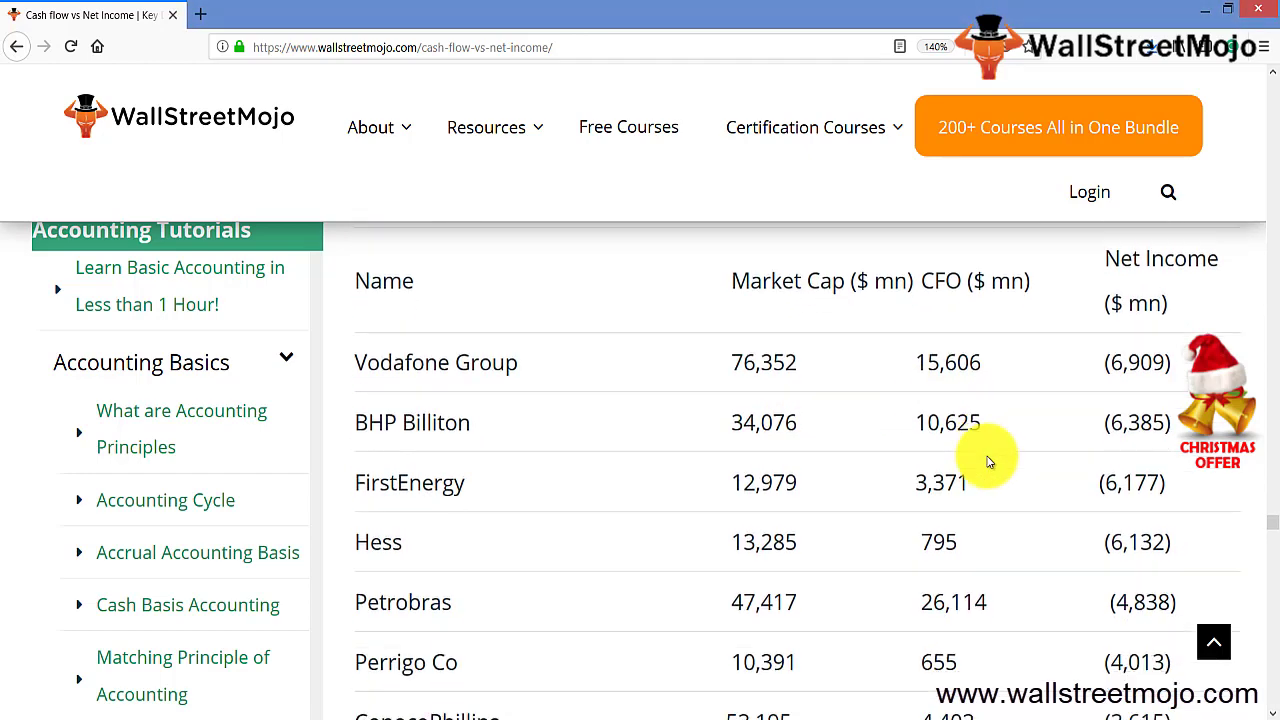
pyautogui.scroll(-1, 1150, 535)
pyautogui.scroll(-1, 1143, 570)
pyautogui.scroll(2, 1143, 528)
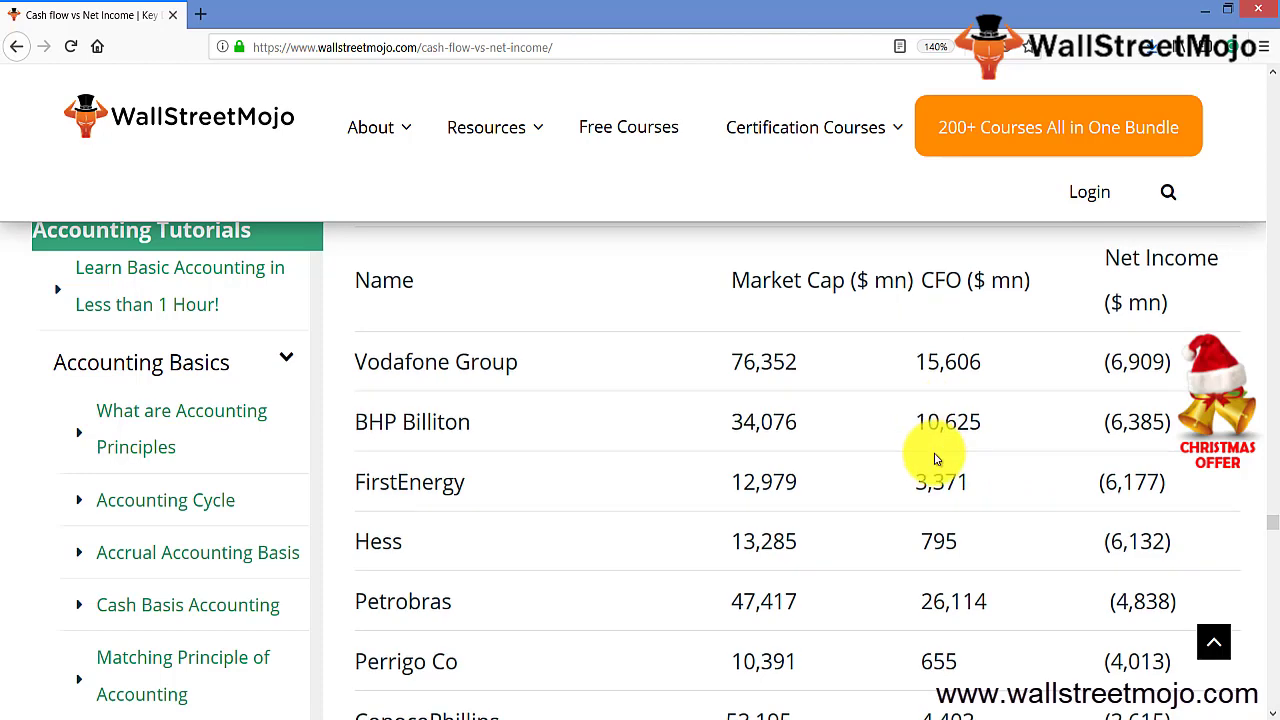
pyautogui.scroll(-1, 930, 455)
pyautogui.scroll(-3, 935, 460)
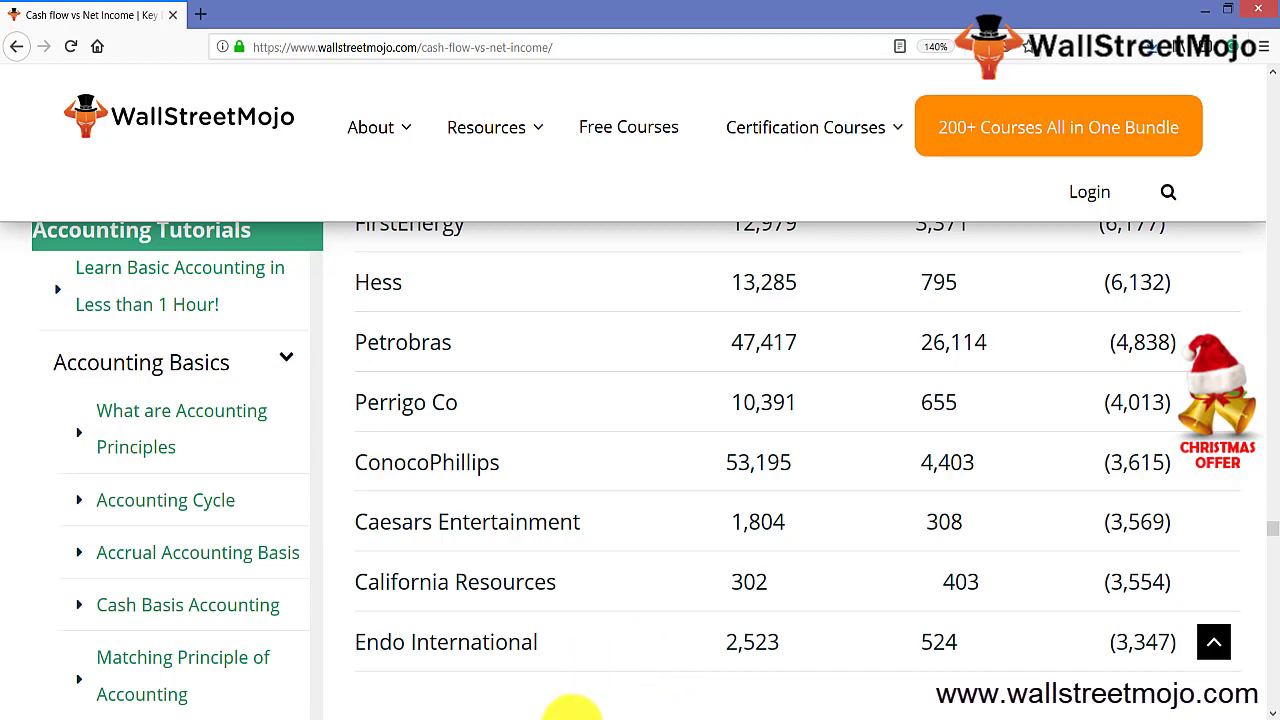
pyautogui.scroll(-5, 595, 297)
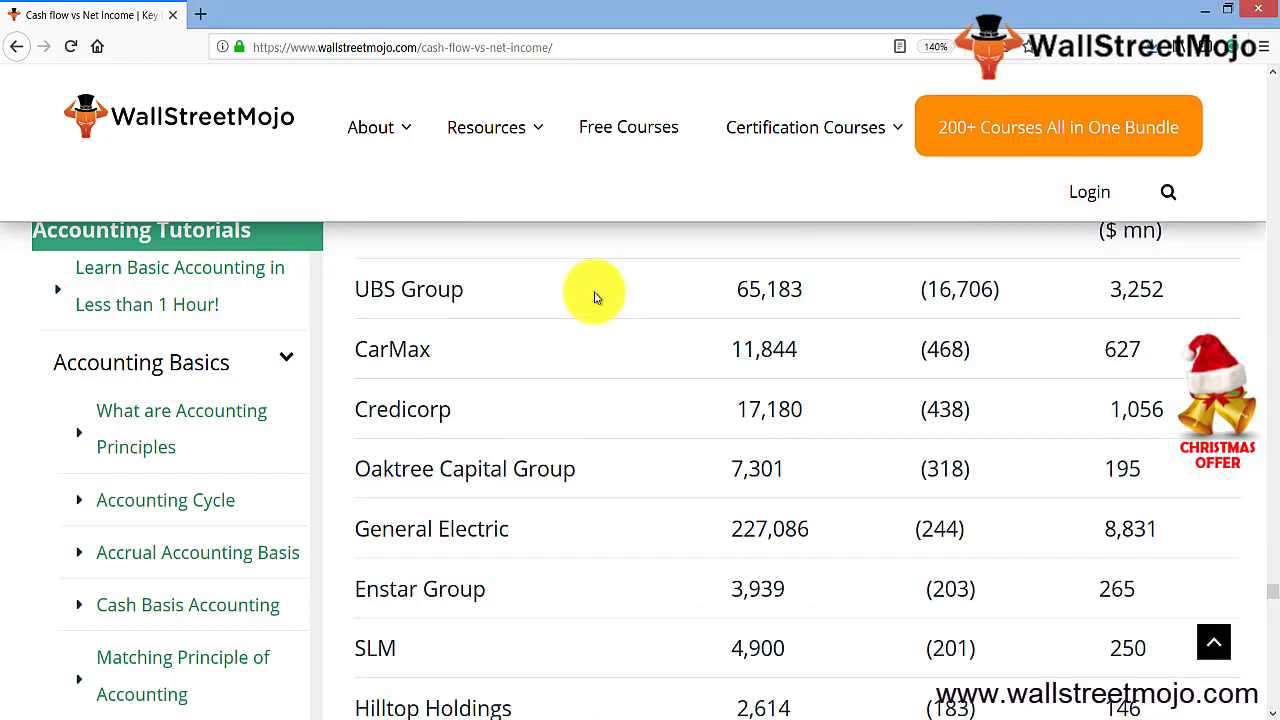
# Highlight UBS Group's market cap of 65,183 and negative CFO of (16,706)
pyautogui.scroll(1, 780, 285)
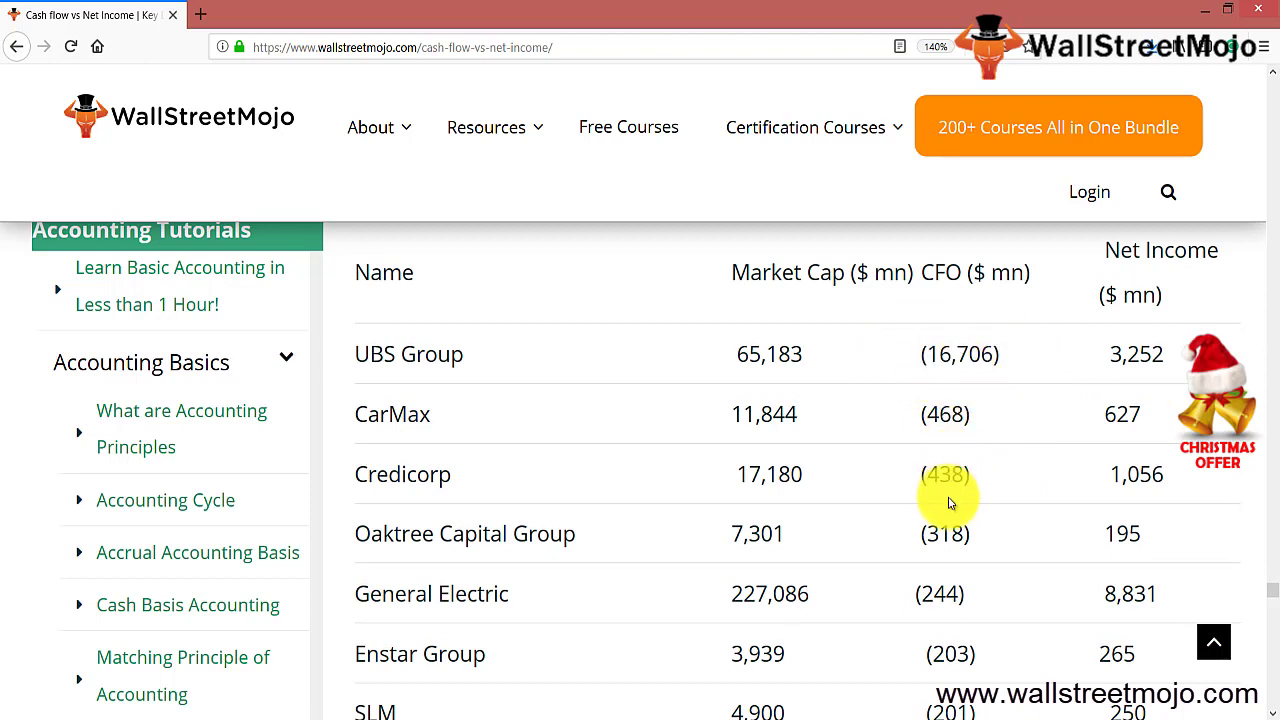
pyautogui.moveTo(737, 354); pyautogui.dragTo(1000, 354)
pyautogui.moveTo(1113, 354); pyautogui.dragTo(1138, 356)
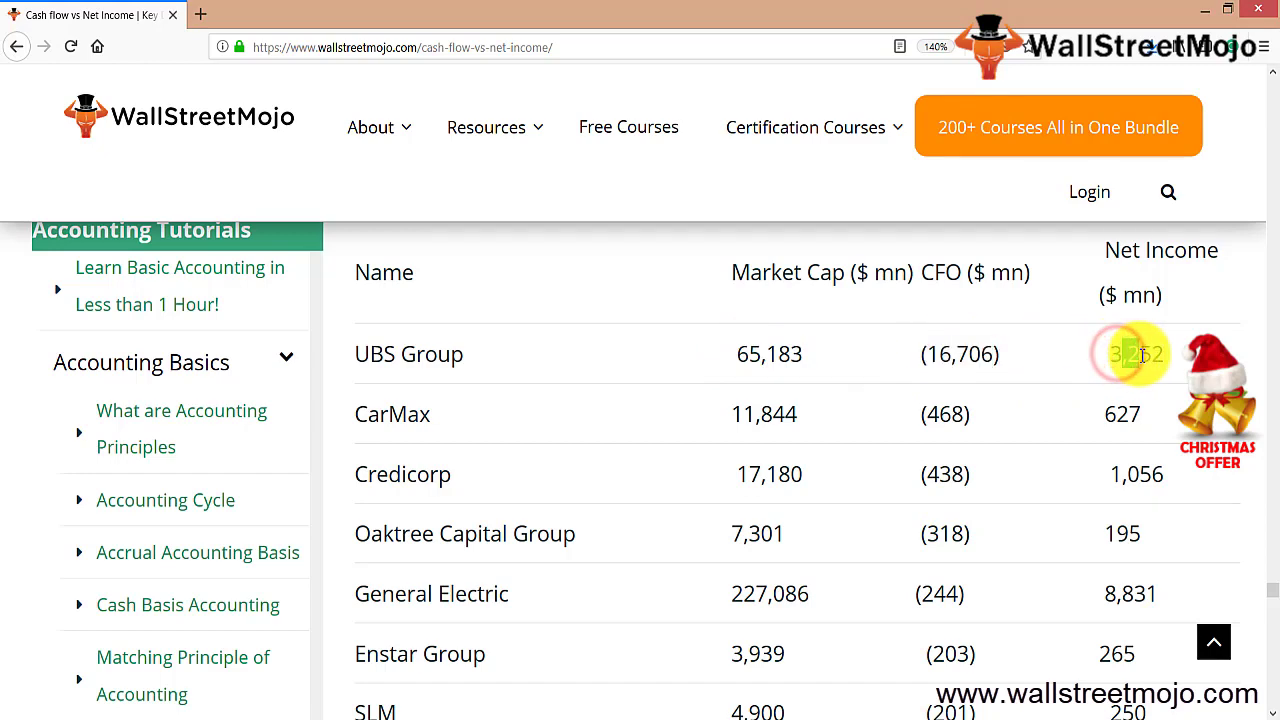
# Highlight General Electric's market cap of 227,086 and negative CFO of (244)
pyautogui.scroll(-1, 1140, 350)
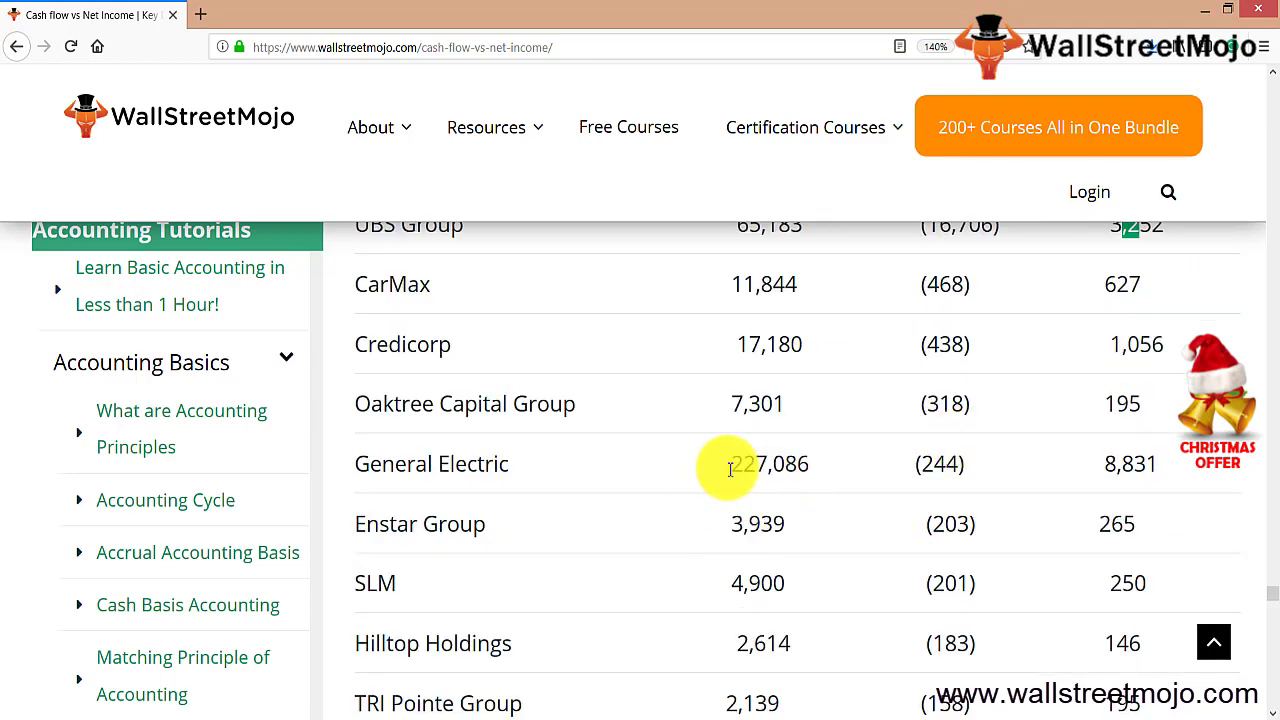
pyautogui.scroll(1, 730, 468)
pyautogui.scroll(-1, 729, 471)
pyautogui.moveTo(731, 462); pyautogui.dragTo(815, 476)
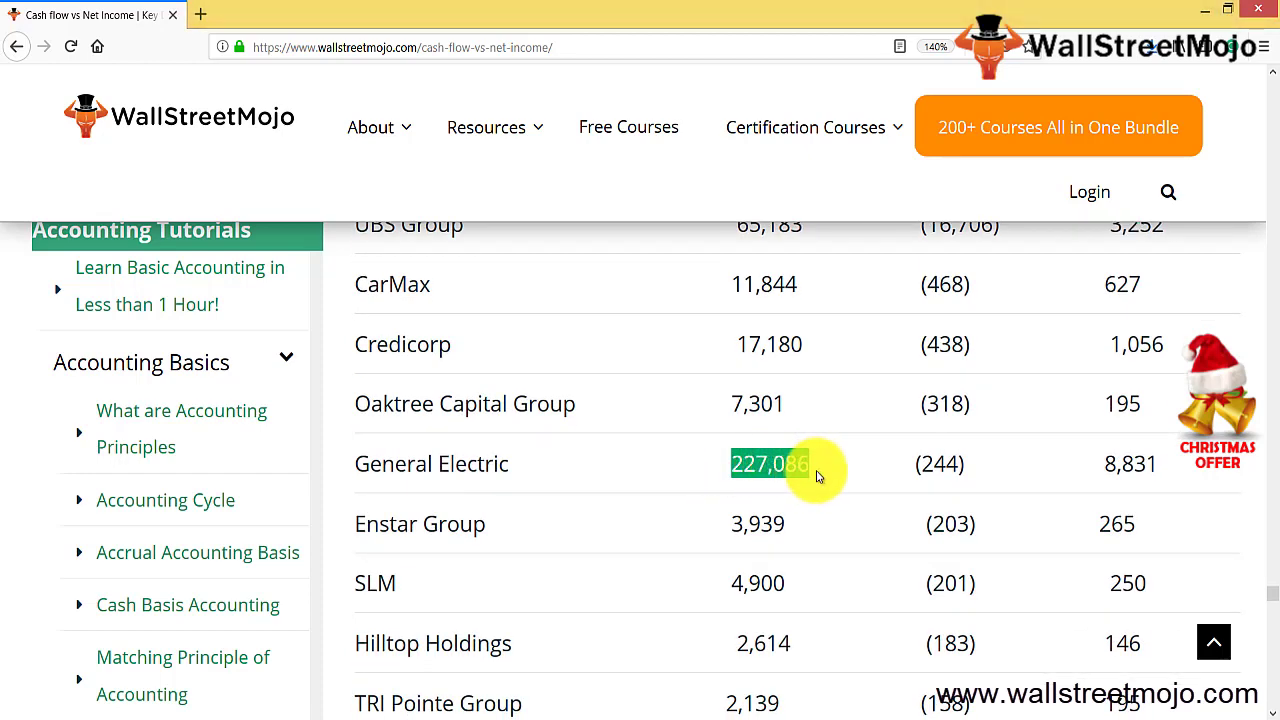
pyautogui.moveTo(921, 466); pyautogui.dragTo(962, 468)
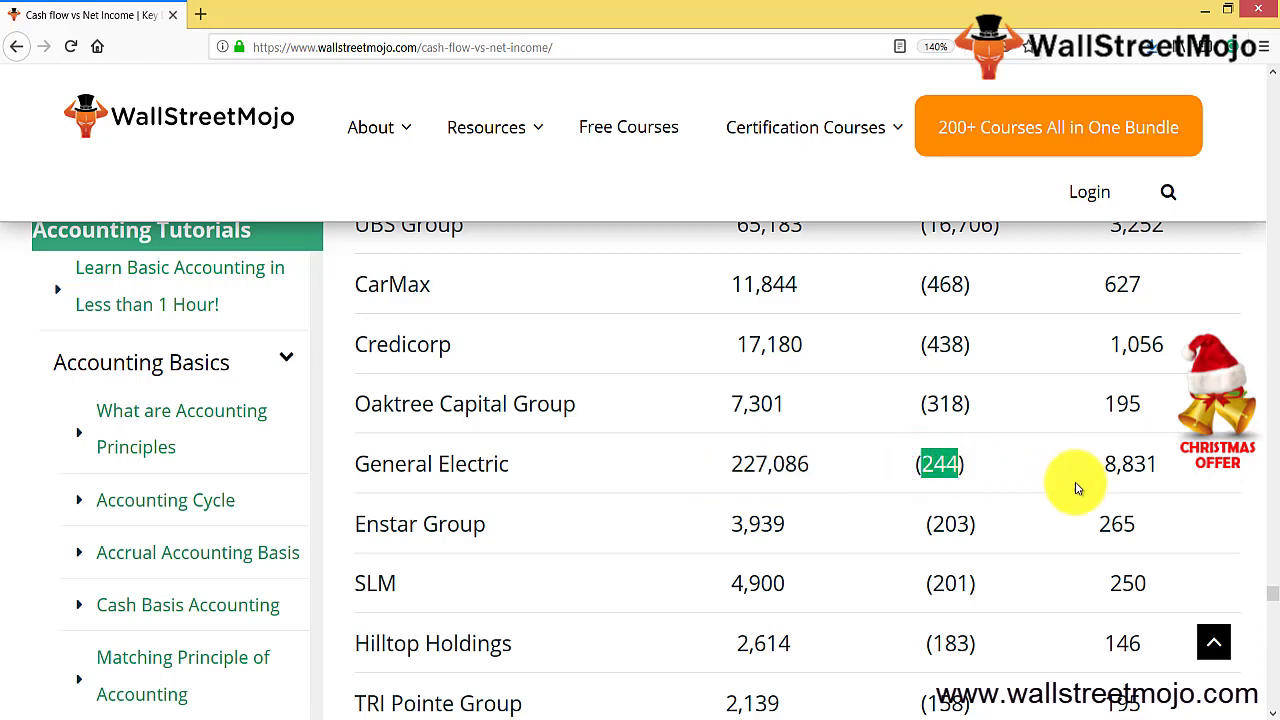
pyautogui.scroll(1, 1109, 465)
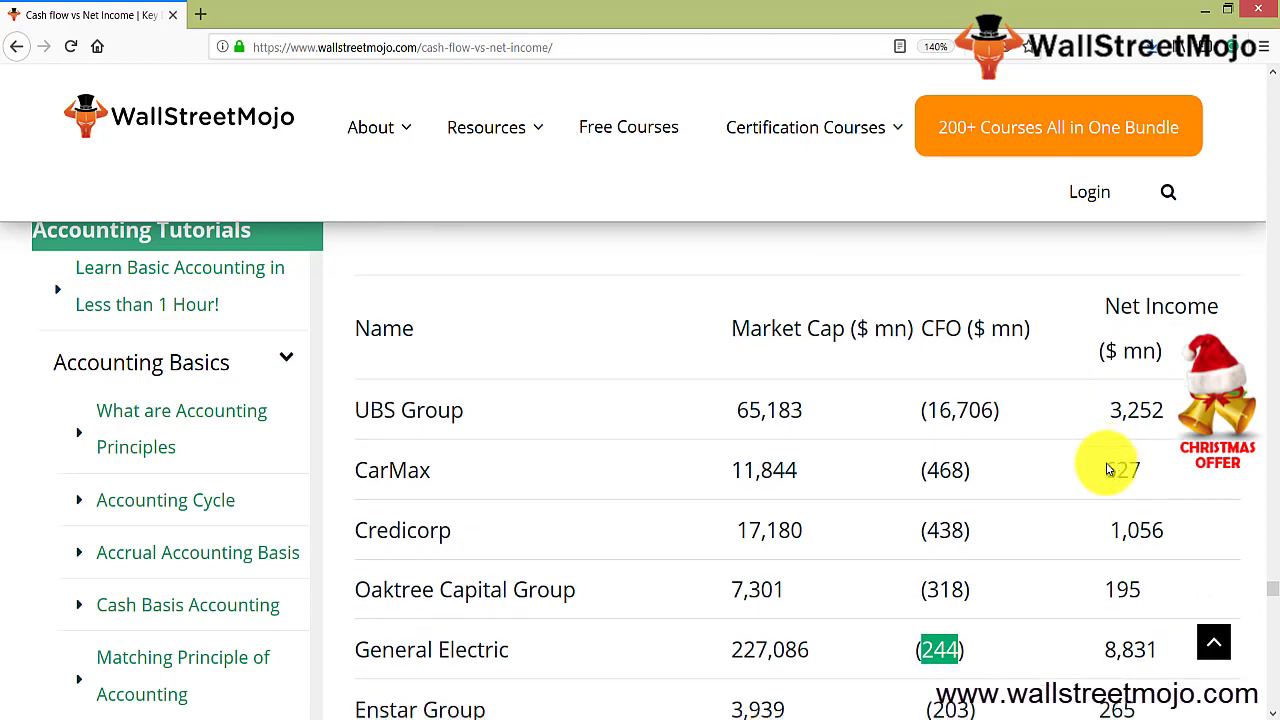